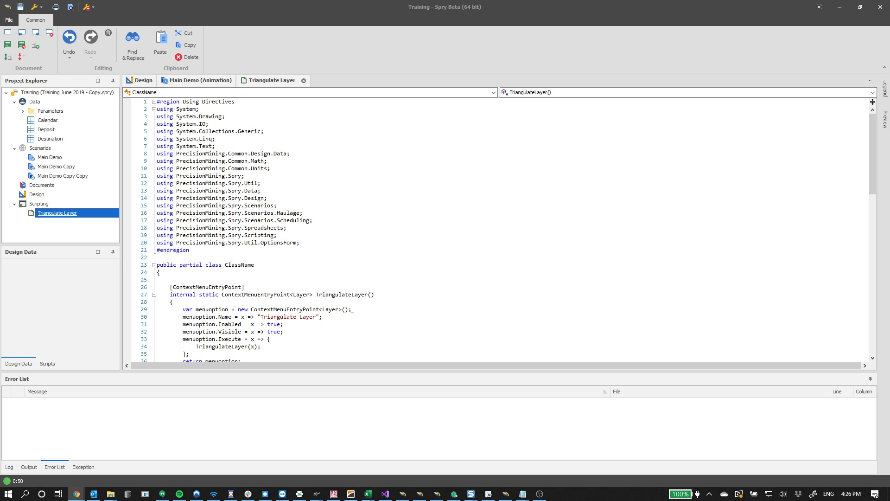
Scroll through the Triangulate Layer script code to review it
scroll(479, 193, "down", 16)
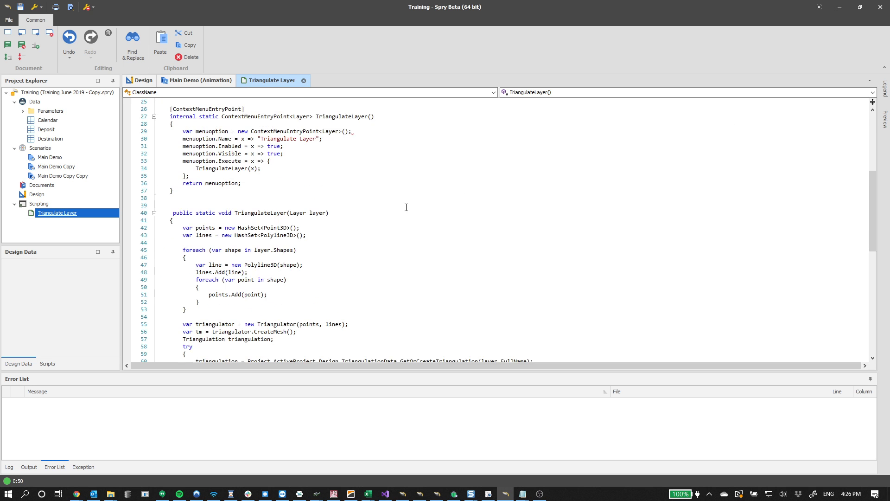
scroll(396, 213, "up", 3)
scroll(396, 213, "up", 13)
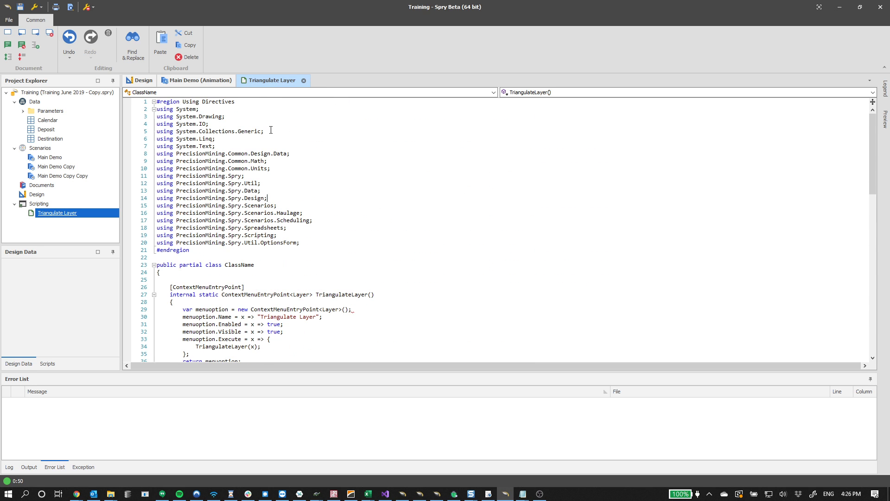
Open the Main Demo (Animation) view and load the Topography layer into it
left_click(194, 79)
left_click(464, 240)
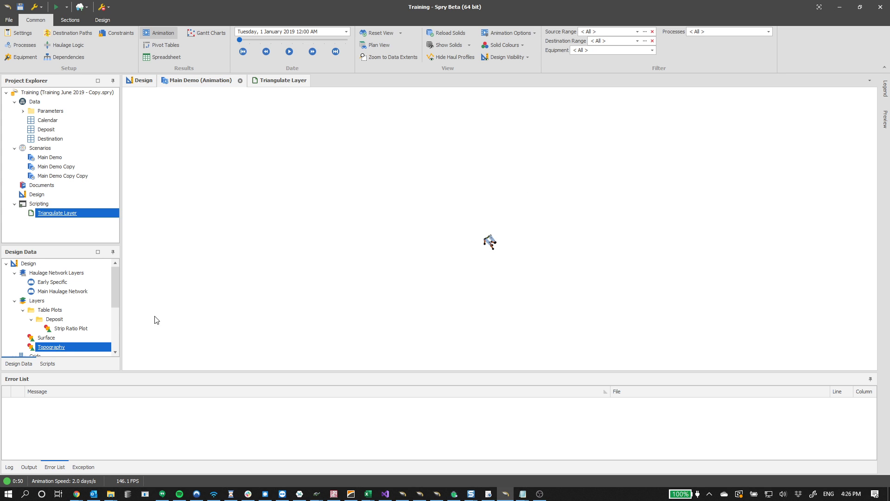
left_click(51, 348)
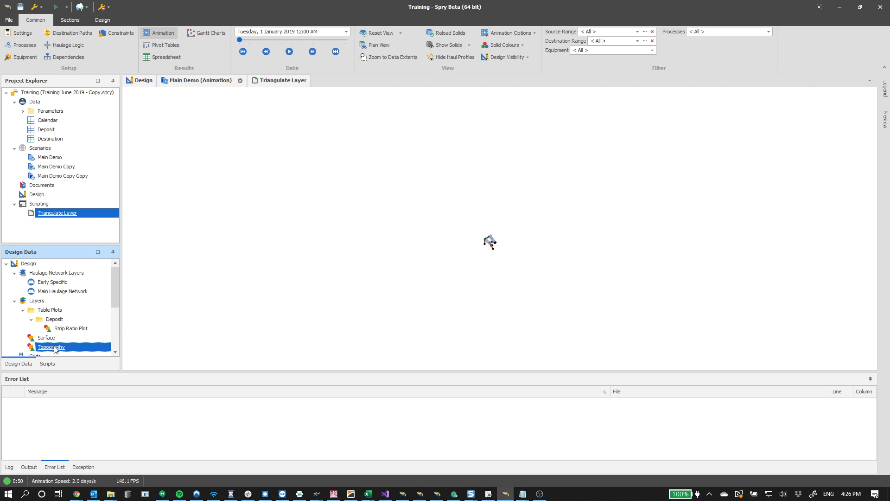
double_click(51, 348)
Run Triangulate Layer on the Topography layer
scroll(508, 193, "up", 8)
middle_click_drag(412, 269, 354, 280)
middle_click_drag(259, 245, 281, 242)
scroll(283, 239, "up", 8)
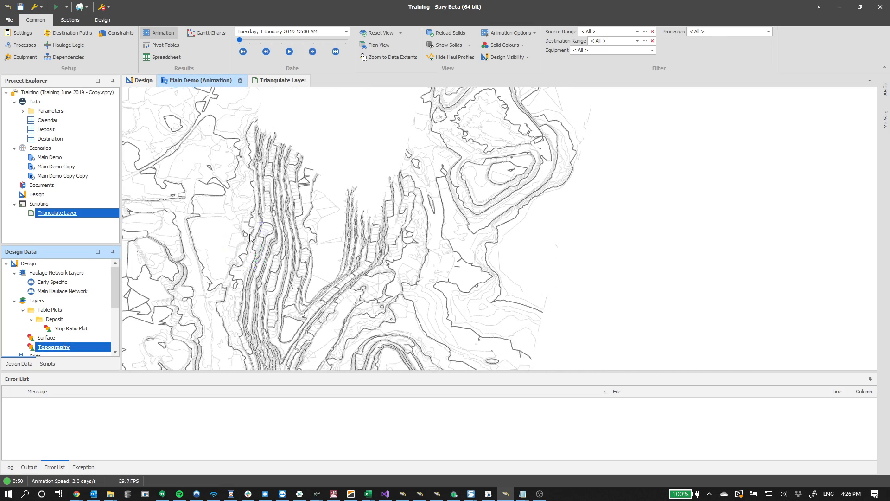
scroll(294, 220, "down", 10)
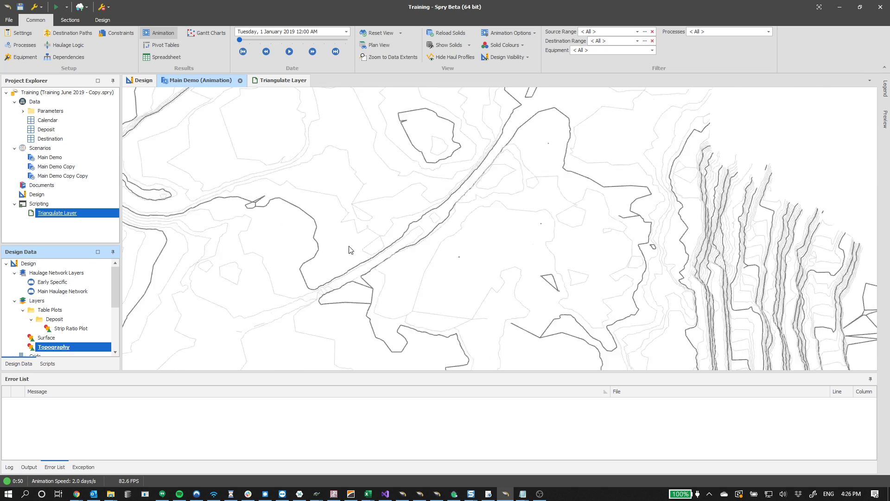
scroll(374, 219, "down", 6)
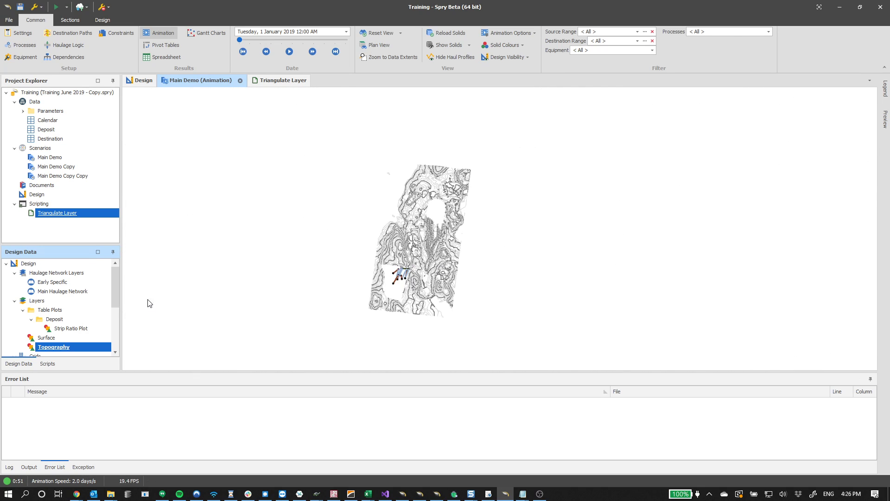
right_click(43, 347)
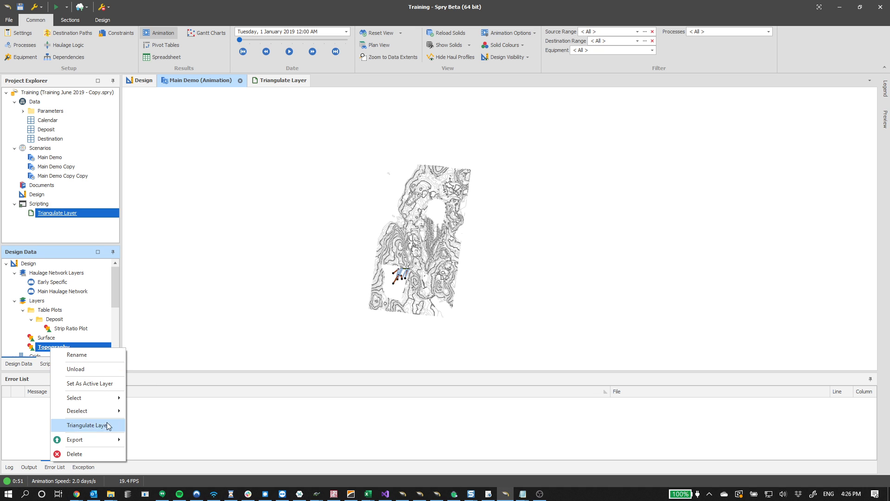
left_click(93, 426)
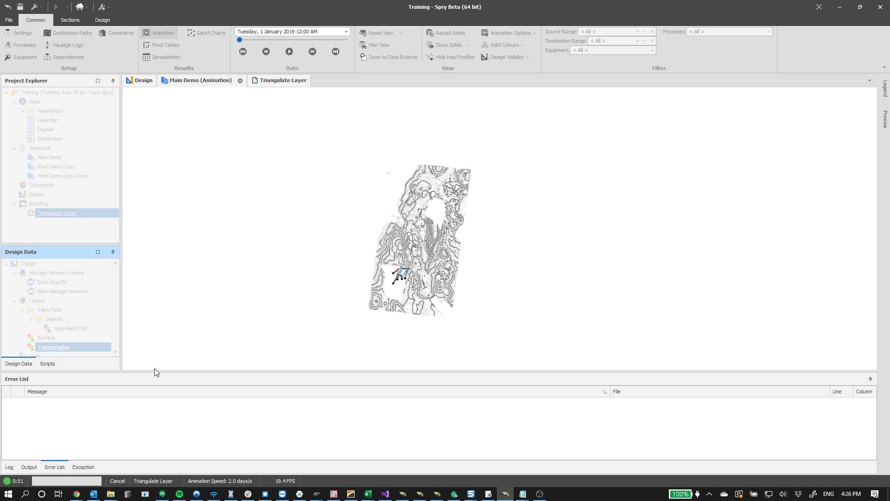
Select the new Topography triangulation and inspect it in the 3D view
scroll(84, 333, "down", 4)
left_click(59, 349)
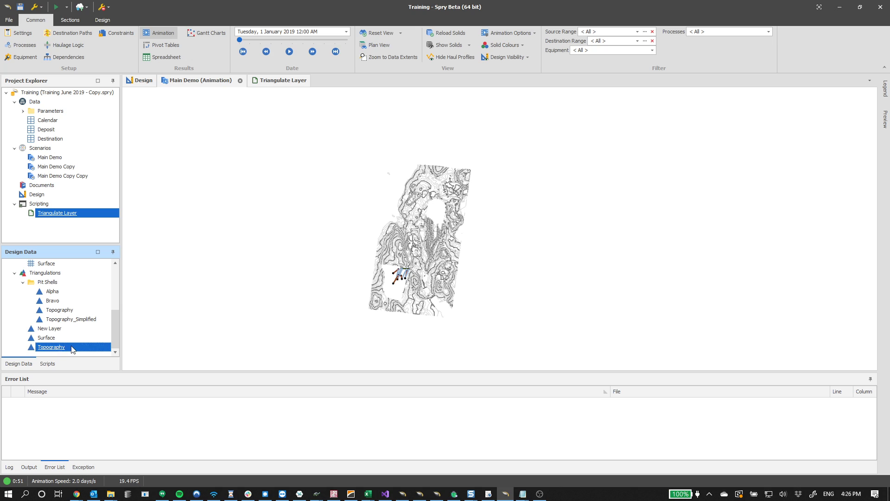
scroll(288, 308, "up", 5)
left_click_drag(301, 304, 310, 257)
scroll(424, 176, "up", 5)
left_click_drag(339, 296, 473, 301)
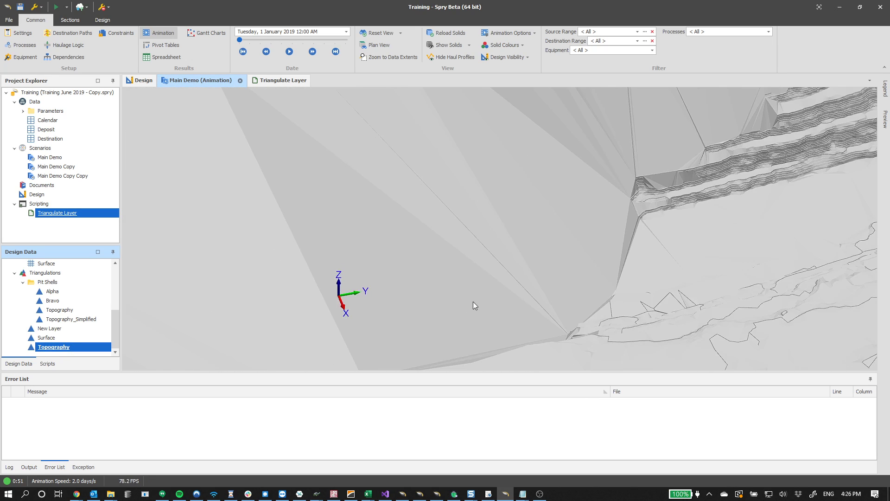
scroll(544, 254, "down", 4)
left_click_drag(553, 254, 418, 241)
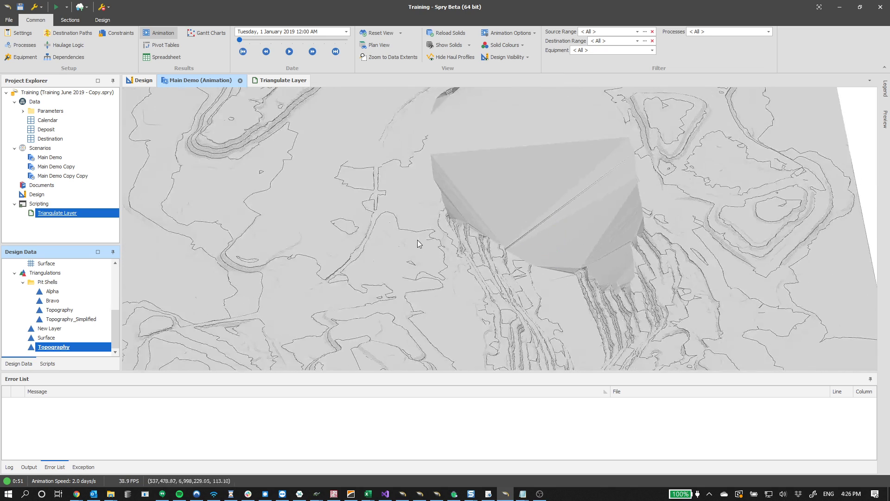
Delete the Triangulate Layer scripting document, confirming the deletion
left_click(71, 214)
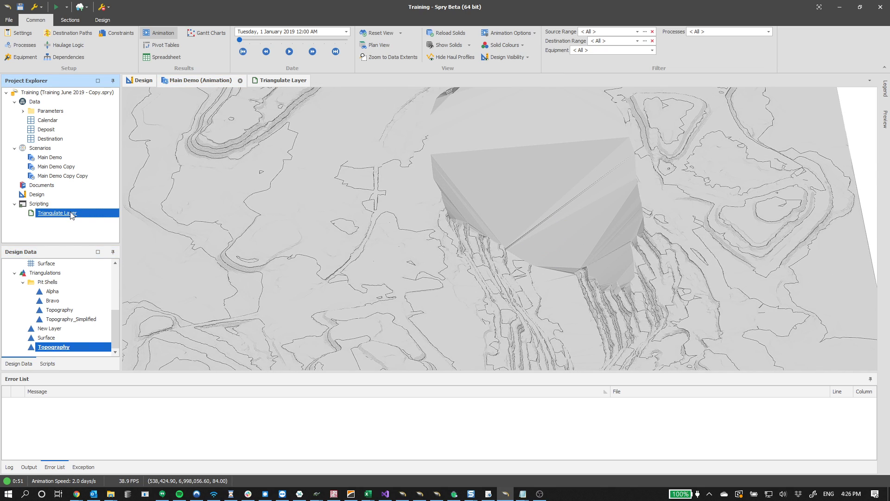
right_click(70, 213)
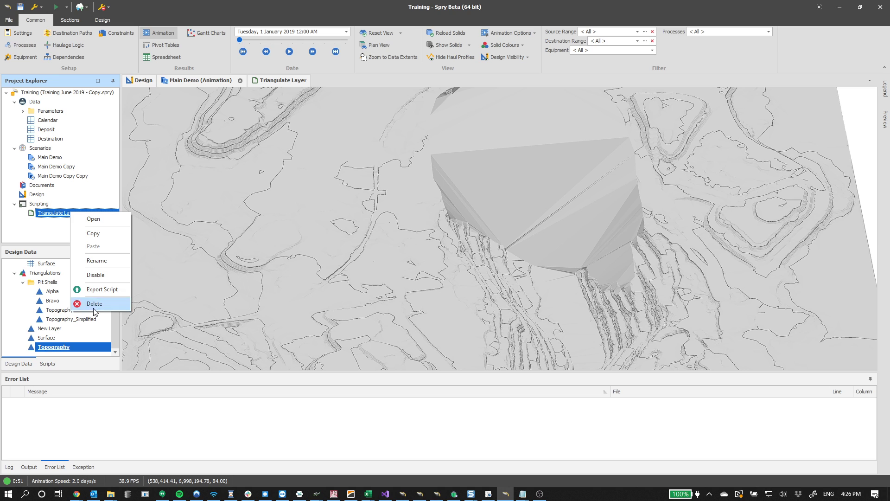
left_click(105, 303)
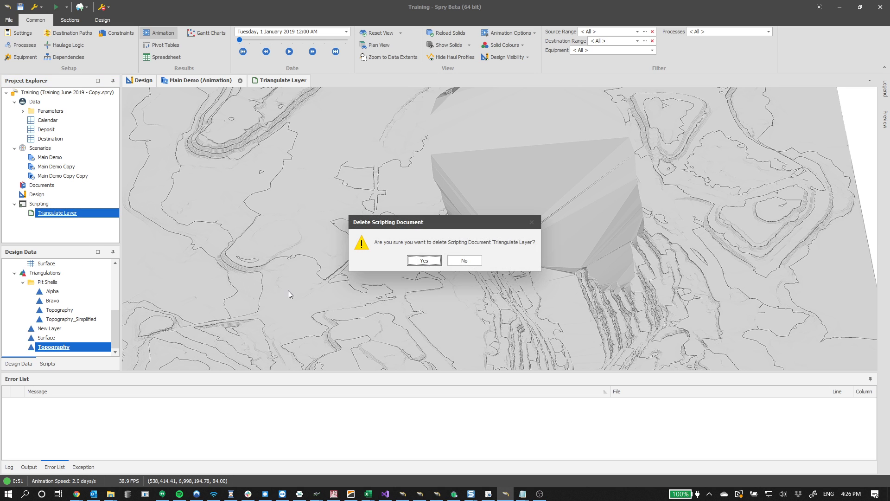
left_click(424, 261)
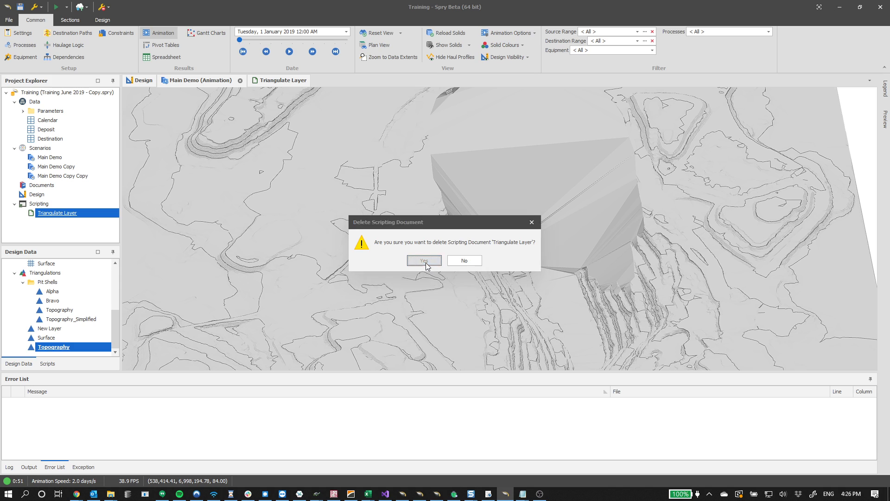
right_click(69, 204)
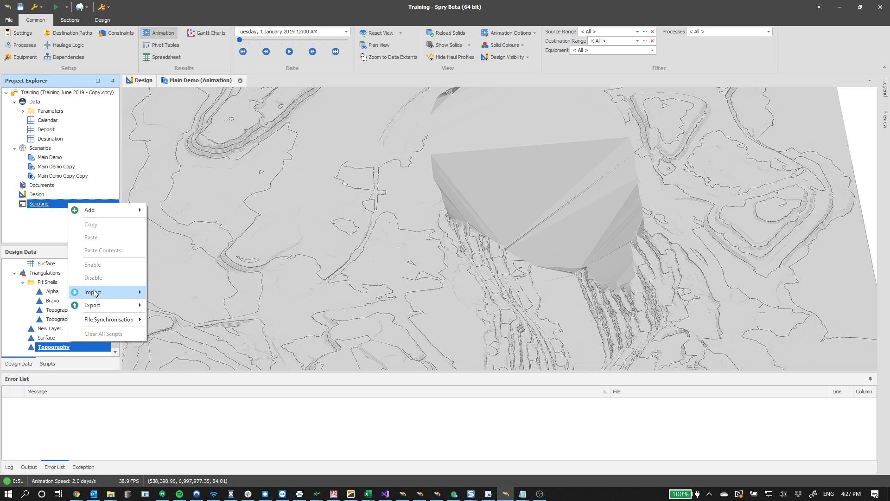
mouse_move(104, 292)
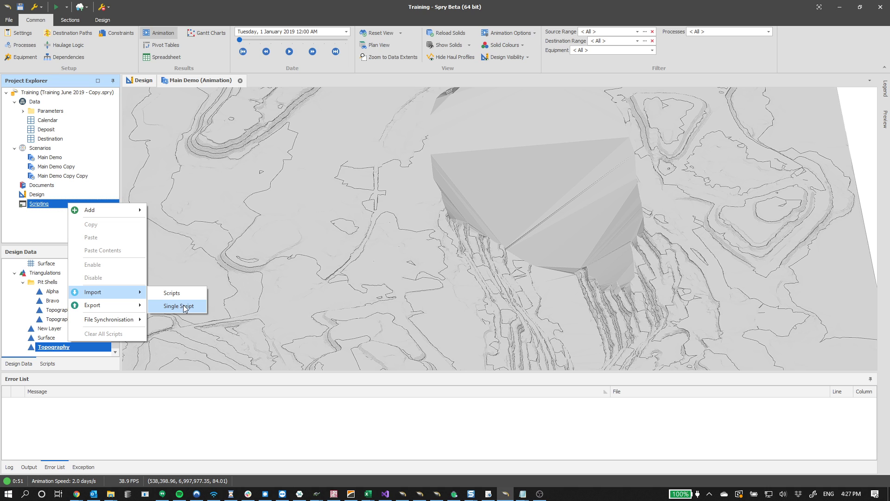
left_click(341, 290)
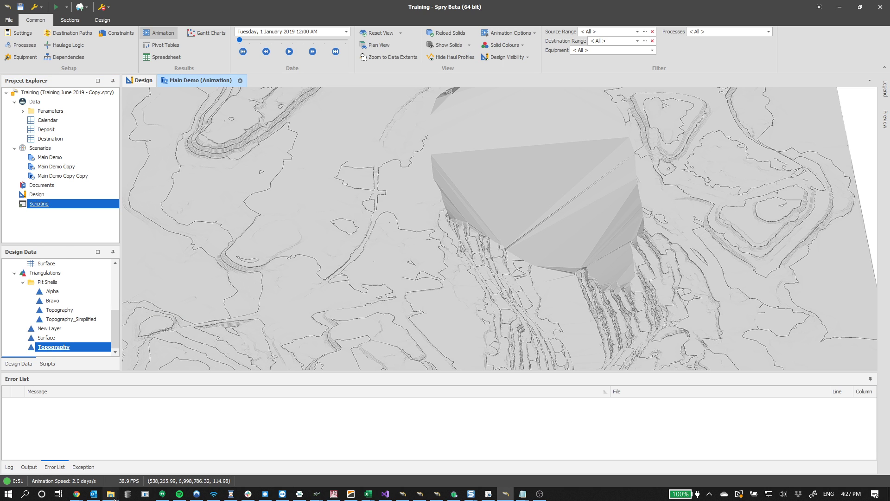
Try to drag a script file from the Downloads folder onto the Scripting node
left_click(113, 495)
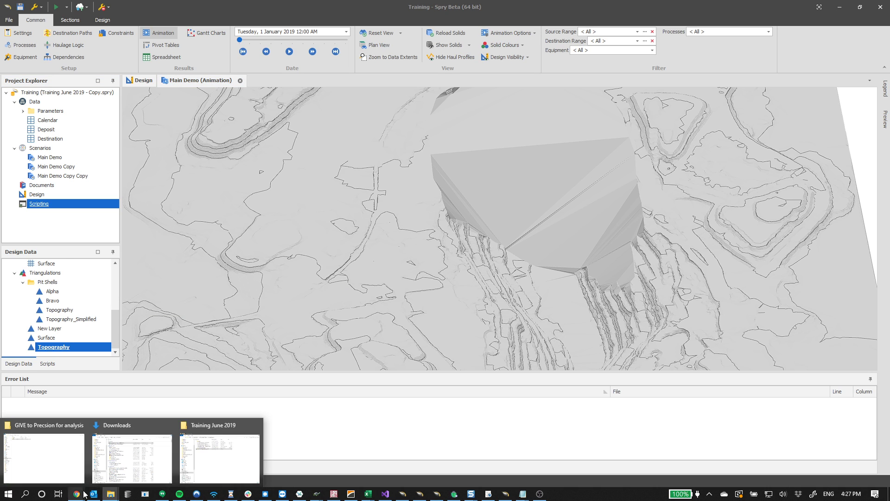
left_click(115, 461)
left_click_drag(756, 191, 102, 293)
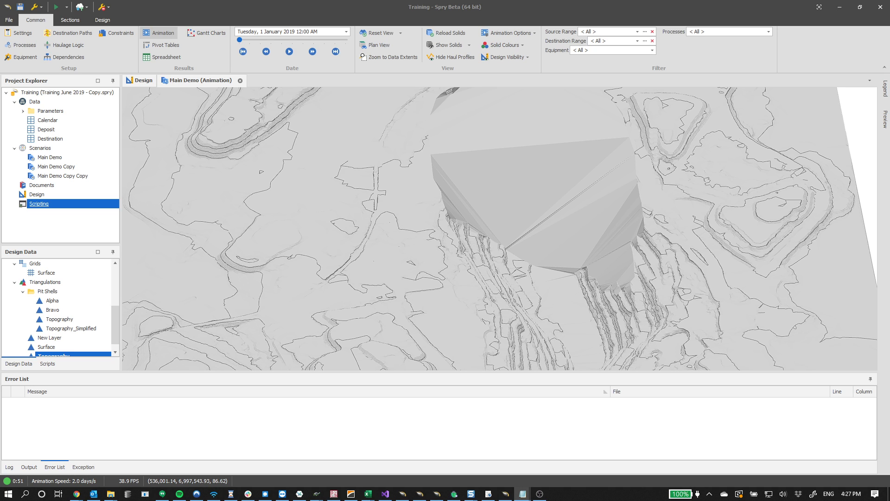
Add a new scripting document under Scripting
left_click(53, 207)
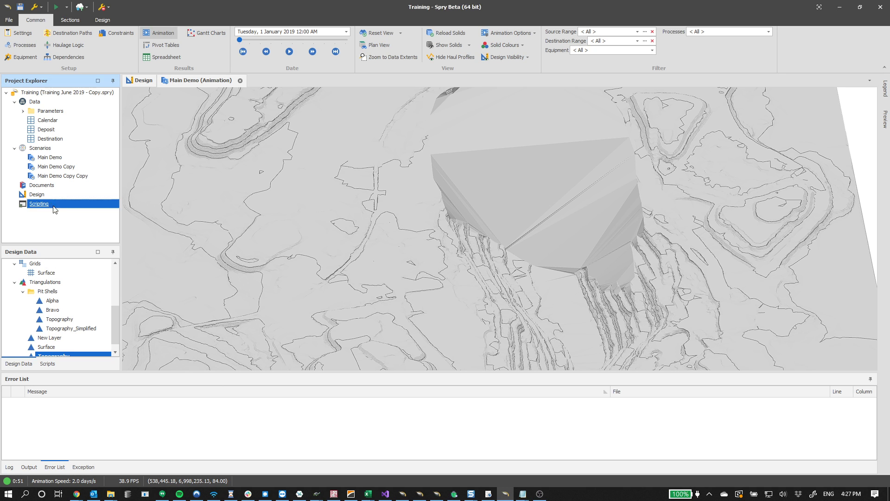
right_click(54, 210)
mouse_move(69, 215)
left_click(144, 216)
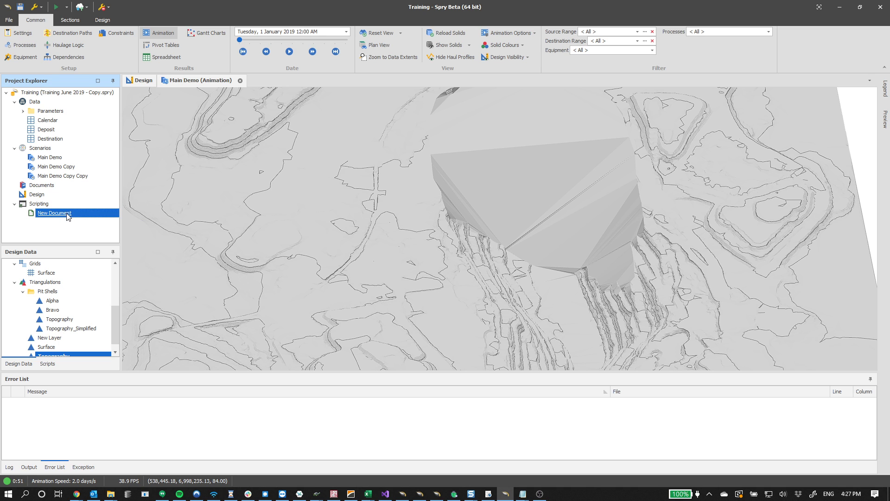
Open New Document, replace its contents with the clipboard code, then undo the paste
double_click(68, 217)
key("ctrl+a")
key("ctrl+v")
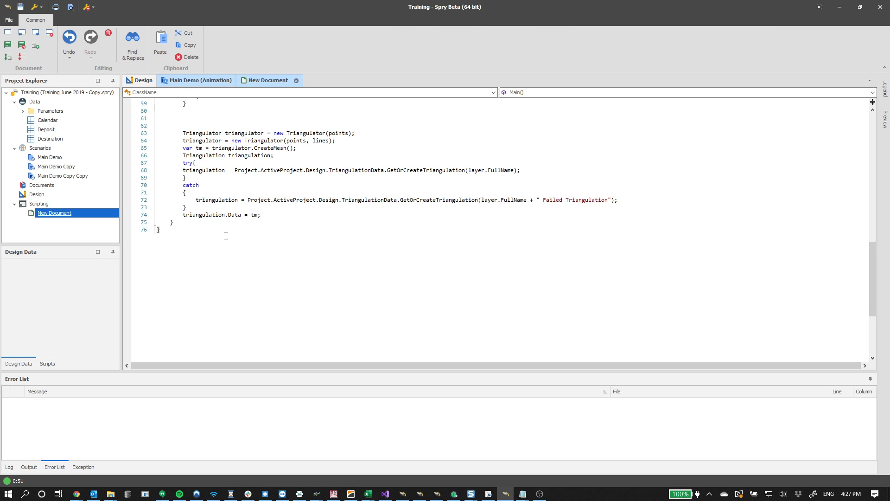
scroll(344, 186, "up", 7)
scroll(343, 186, "down", 2)
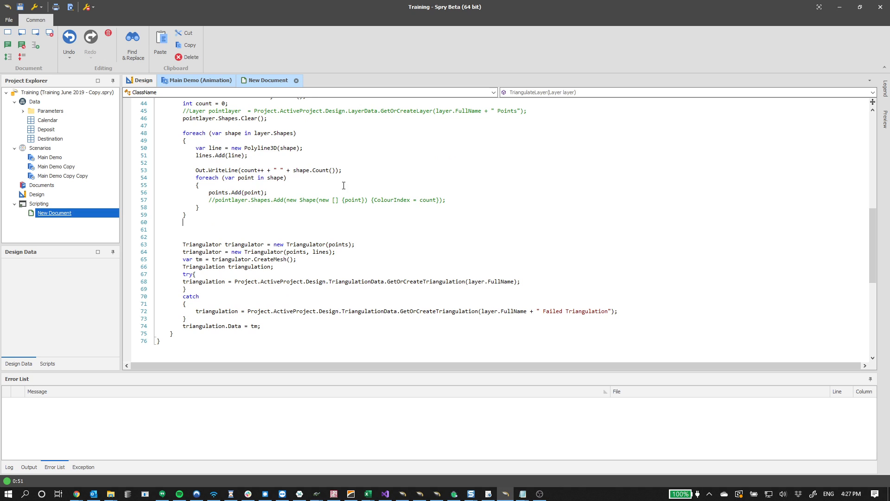
key("ctrl+z")
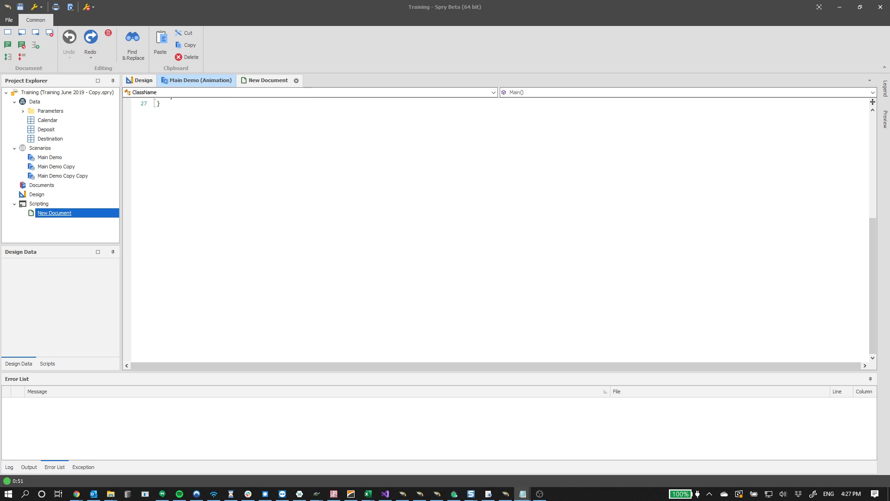
Switch to the Training June 2019 folder window, then replace New Document's contents with the pasted Triangulate Layer script
mouse_move(115, 496)
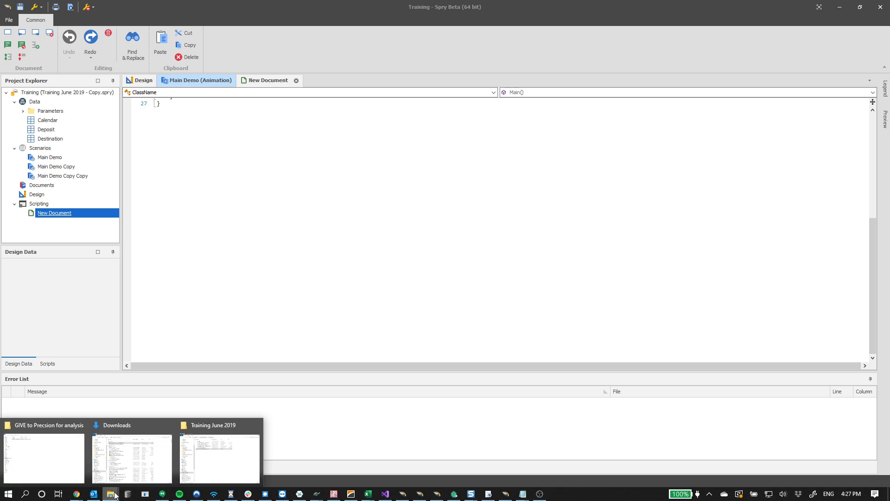
left_click(207, 461)
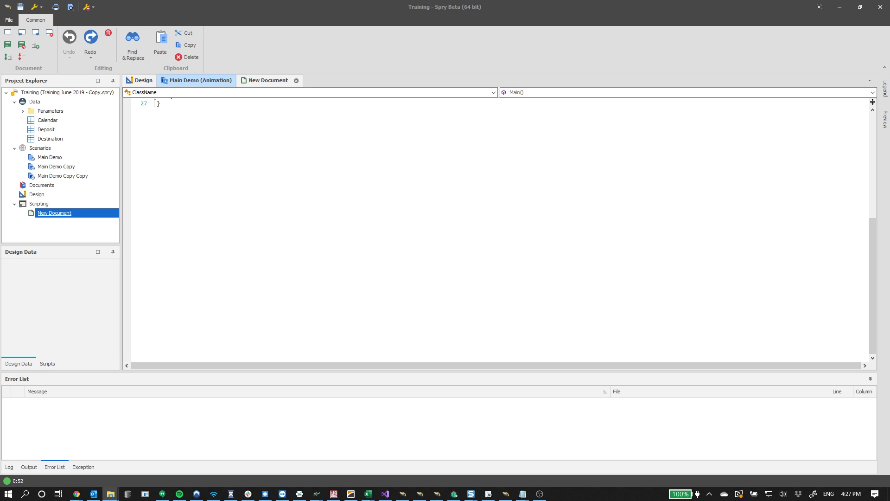
left_click(348, 275)
key("ctrl+a")
key("ctrl+v")
scroll(362, 278, "up", 16)
scroll(295, 286, "down", 7)
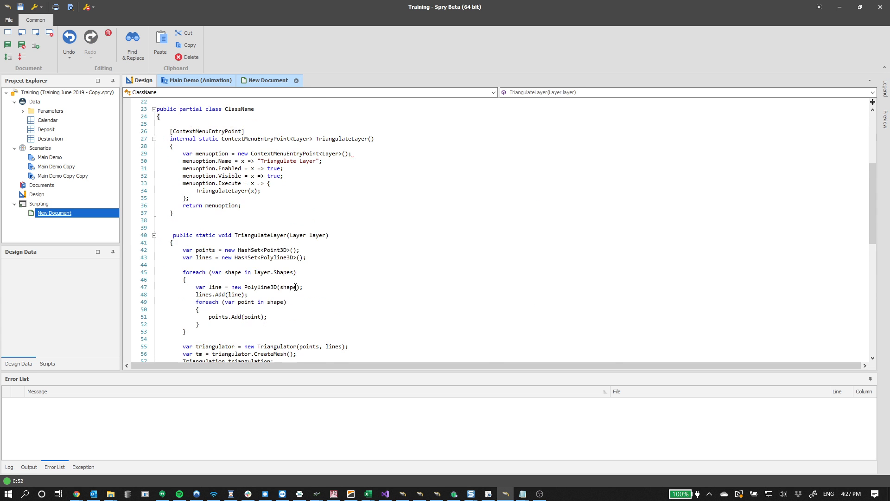
scroll(306, 287, "down", 5)
Select New Document, open the Scripts panel and refresh the scripts list
left_click(58, 217)
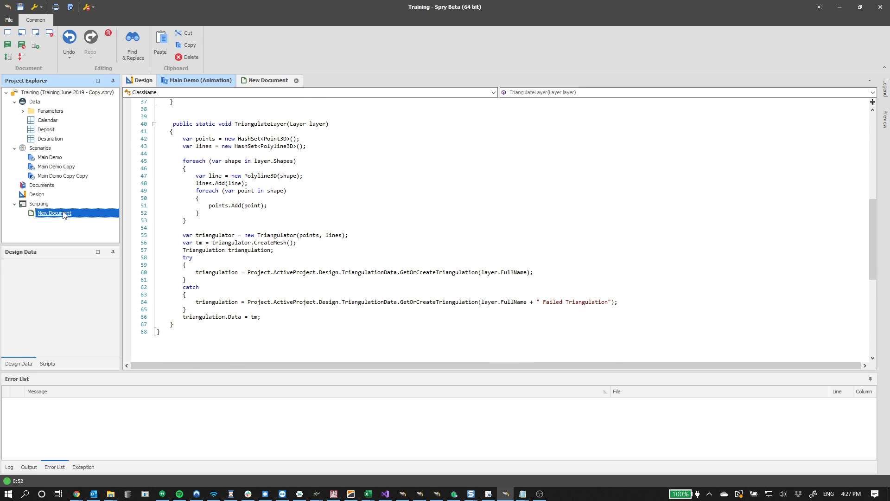
left_click(47, 364)
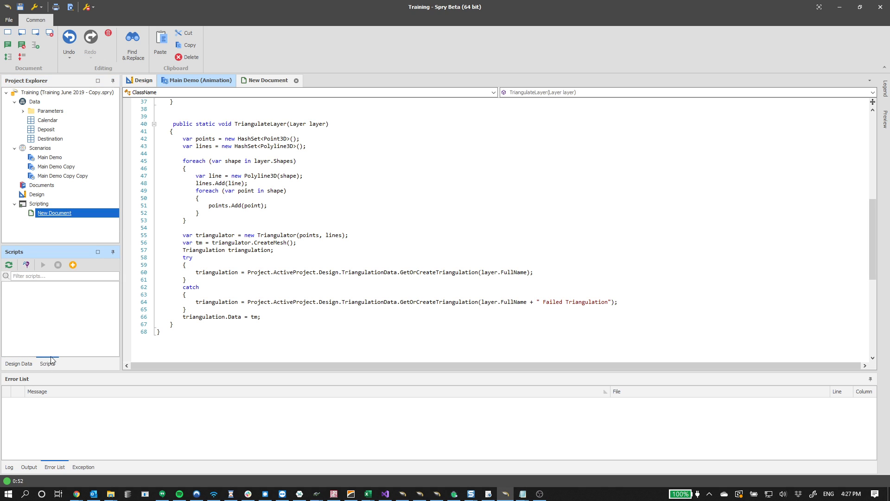
left_click(8, 266)
Switch to the Design view and show the Design Data panel
scroll(297, 180, "up", 7)
double_click(337, 198)
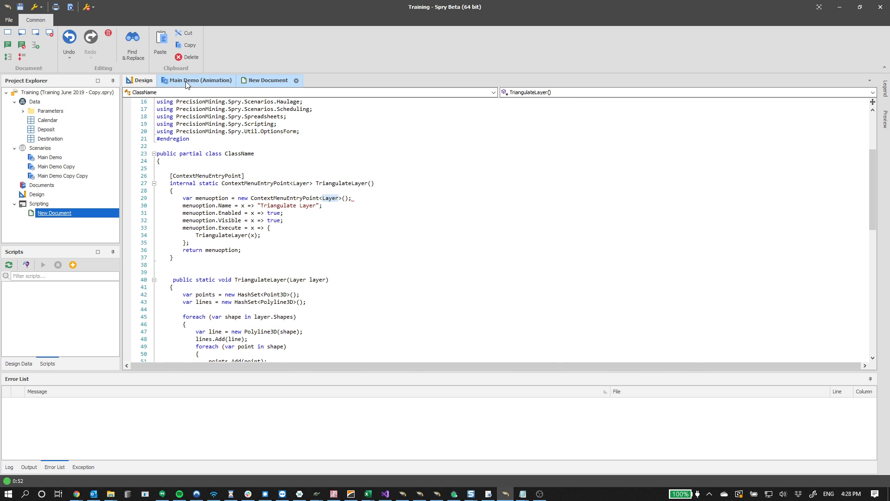
left_click(153, 80)
key("Return")
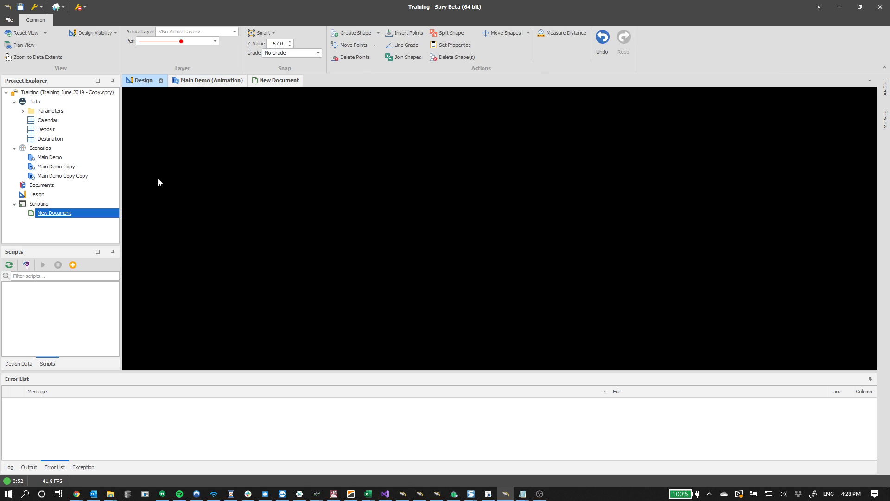
left_click(19, 364)
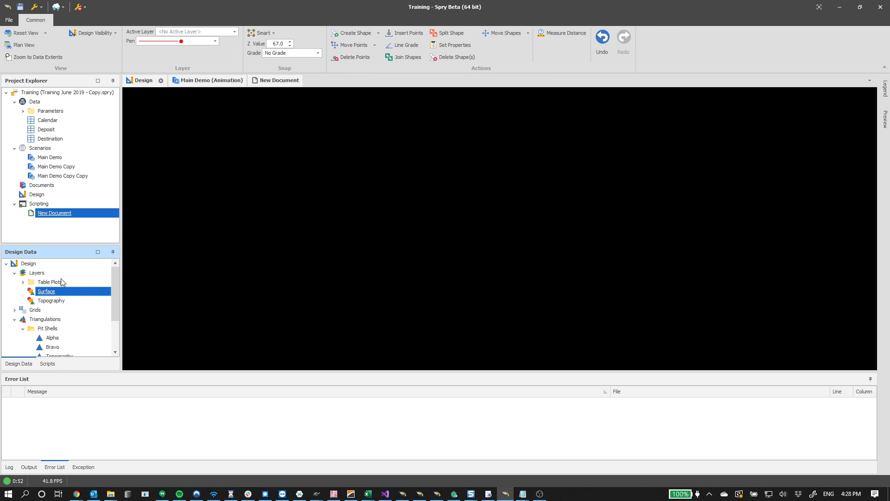
Switch to the Main Demo animation scenario and browse its design layers and triangulations
left_click(25, 274)
left_click(209, 80)
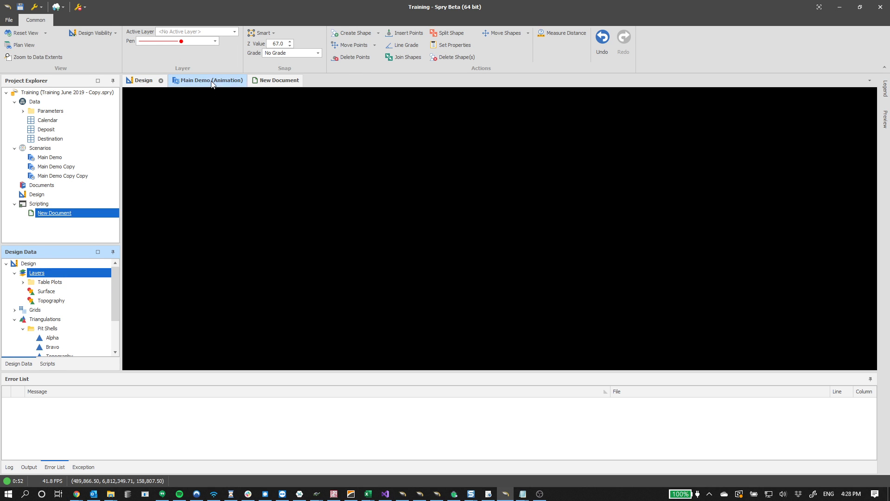
left_click(49, 303)
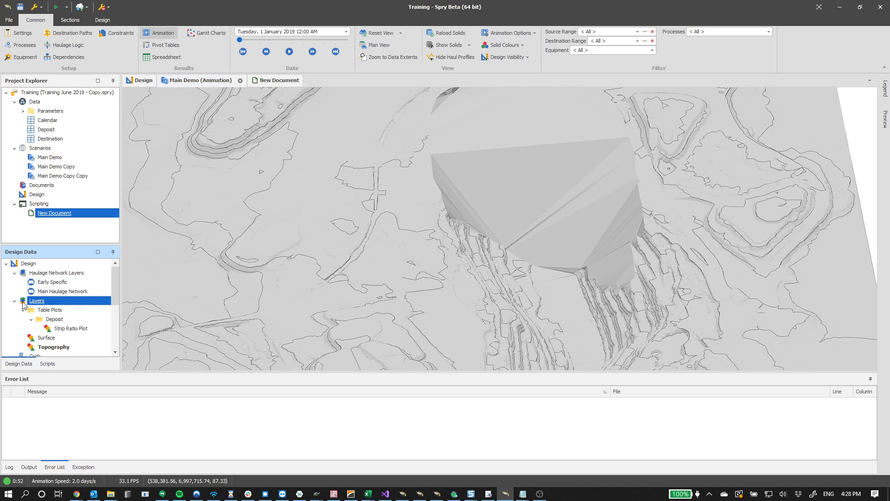
left_click(30, 275)
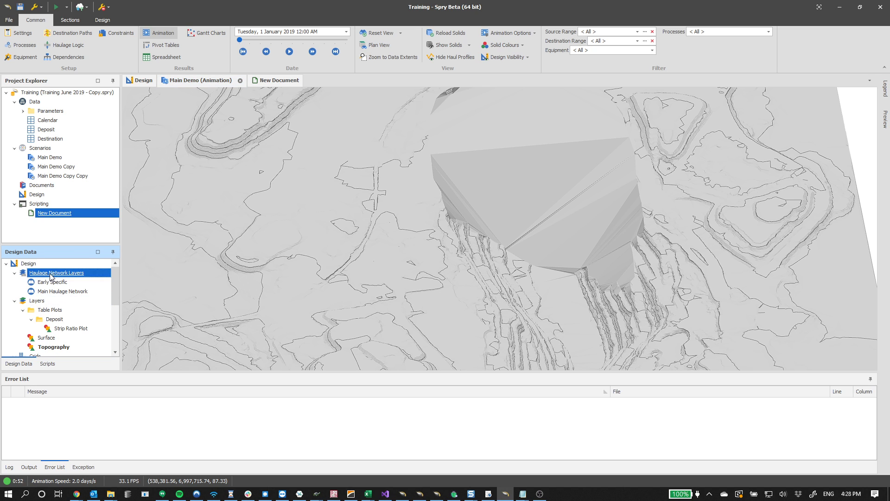
left_click(16, 273)
left_click(83, 311)
scroll(327, 319, "down", 2)
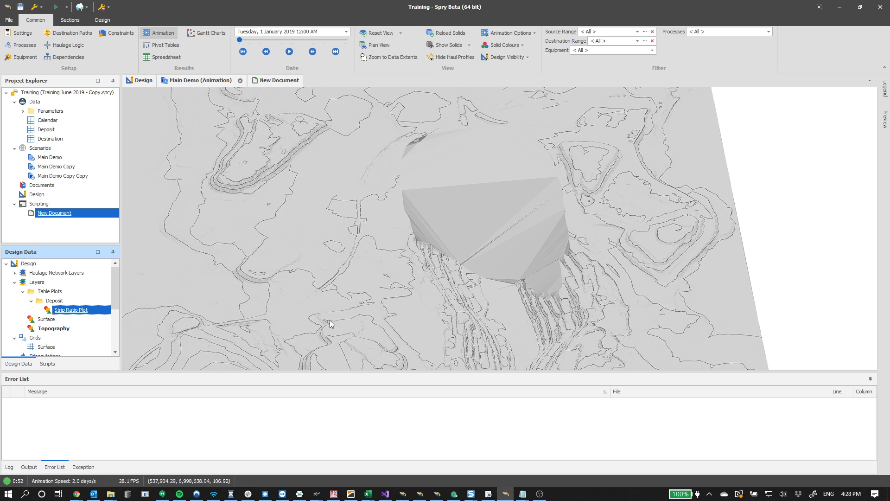
middle_click_drag(382, 297, 380, 248)
left_click(70, 329)
middle_click_drag(366, 288, 409, 255)
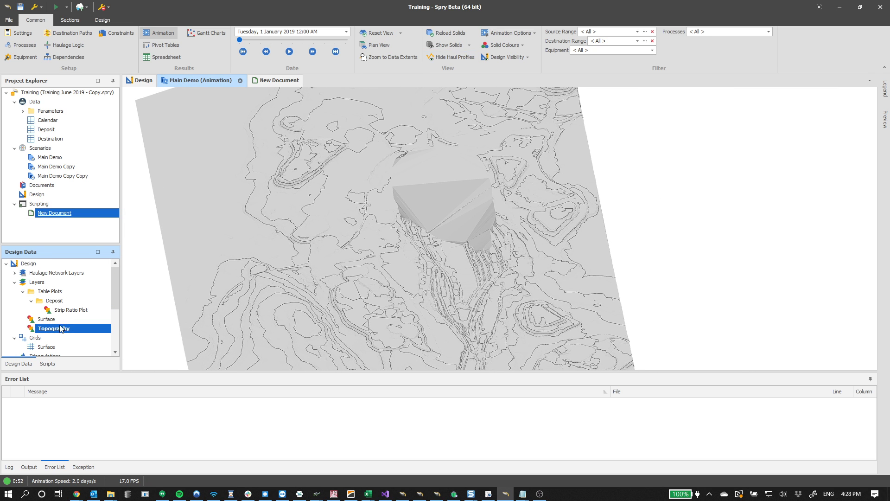
scroll(55, 340, "down", 2)
scroll(56, 341, "down", 1)
left_click(60, 346)
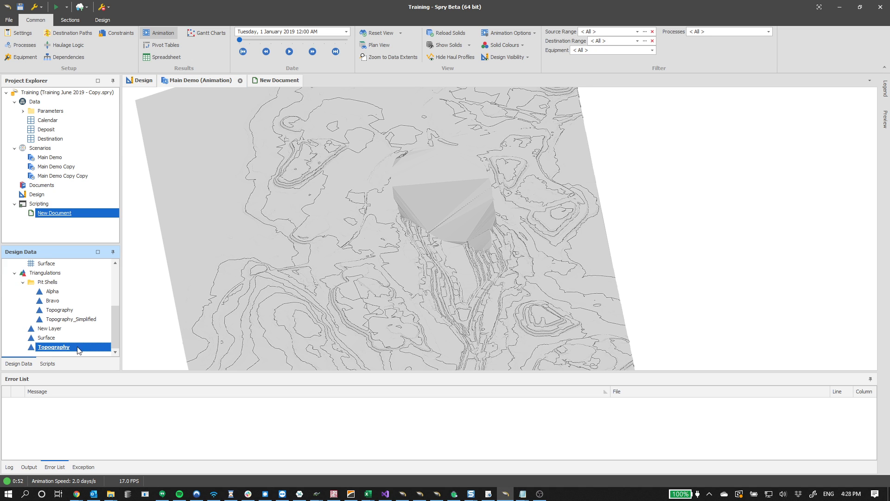
scroll(44, 304, "up", 3)
left_click(58, 328)
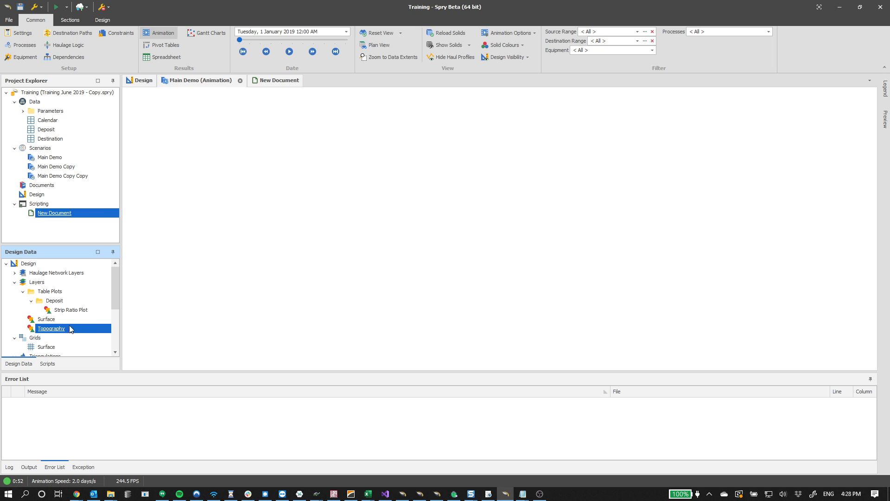
Add a new layer under Layers in the design data and select it
right_click(47, 284)
left_click(139, 284)
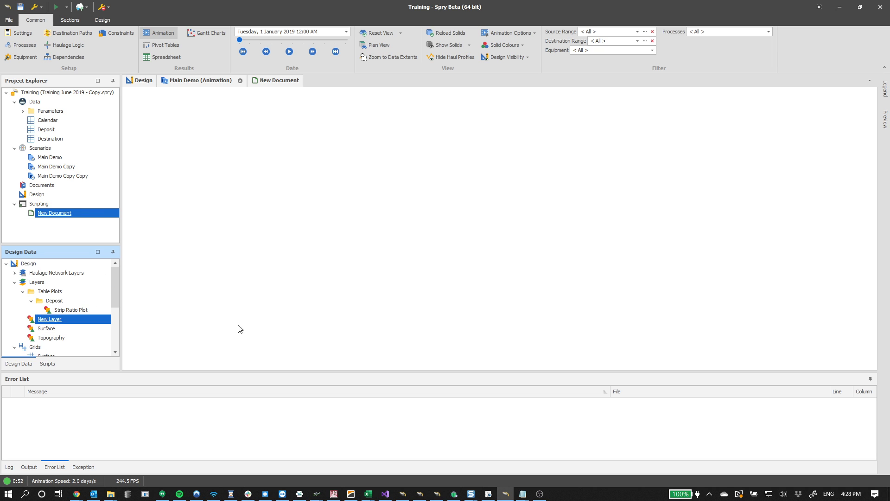
left_click(79, 320)
left_click(111, 23)
left_click(437, 32)
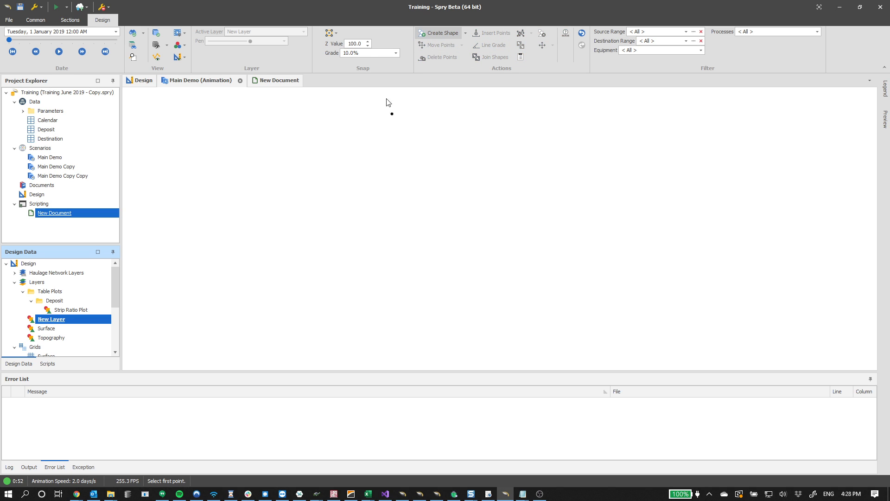
left_click(362, 54)
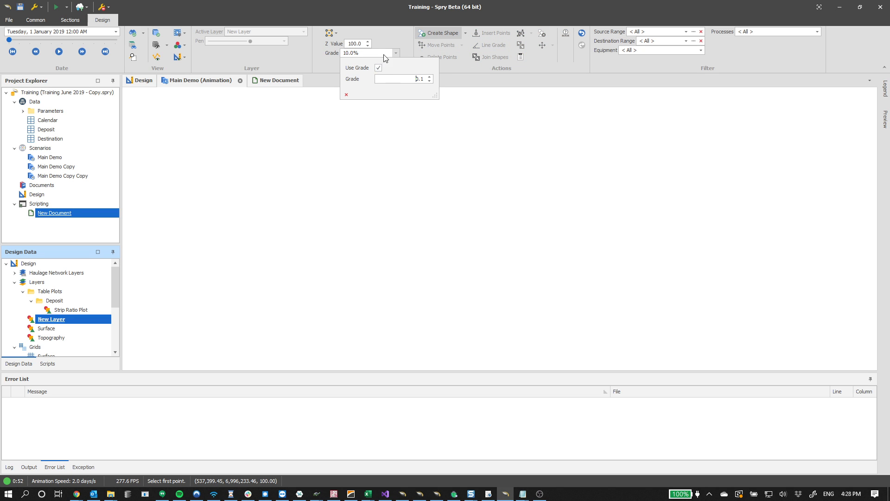
left_click(394, 29)
left_click(293, 270)
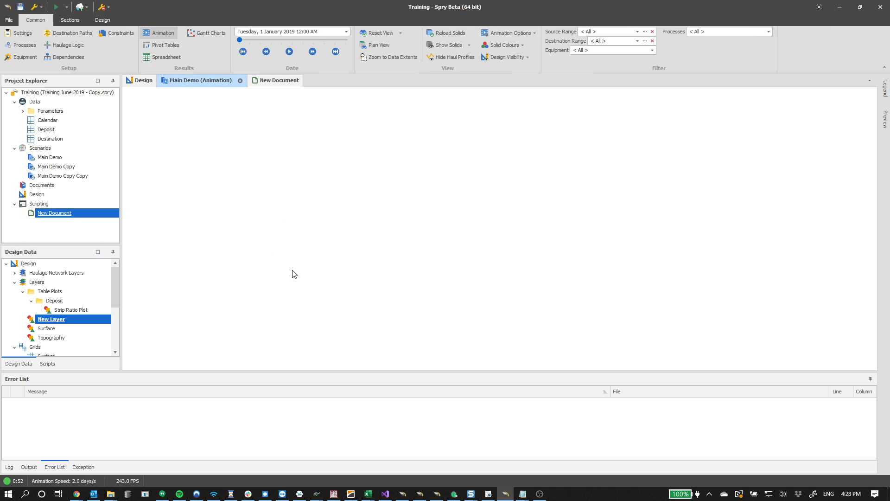
Draw a spiral polyline on New Layer with Create Shape at Z value 100.0 and 10.0% grade
left_click(102, 20)
left_click(438, 33)
left_click(255, 283)
left_click(322, 311)
left_click(437, 315)
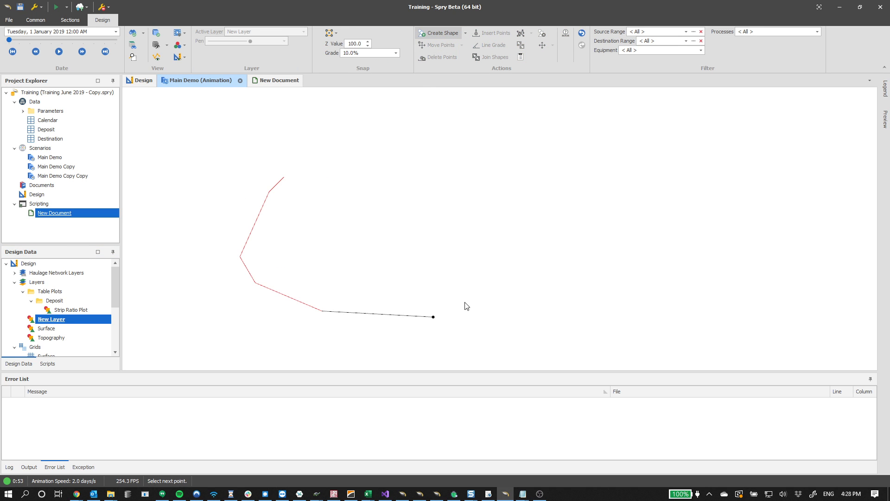
left_click(495, 269)
left_click(509, 224)
left_click(506, 191)
left_click(409, 155)
left_click(362, 166)
left_click(369, 278)
left_click(446, 281)
left_click(477, 253)
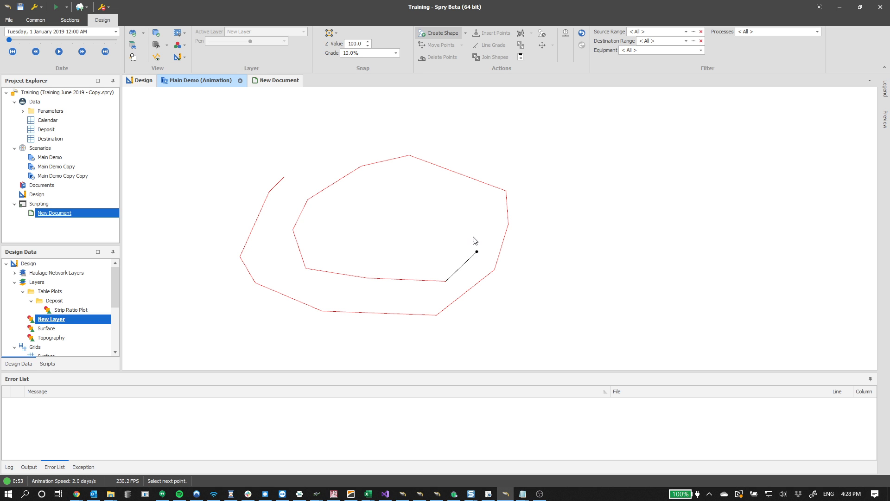
left_click(470, 229)
left_click(446, 201)
left_click(414, 192)
left_click(344, 207)
left_click(342, 235)
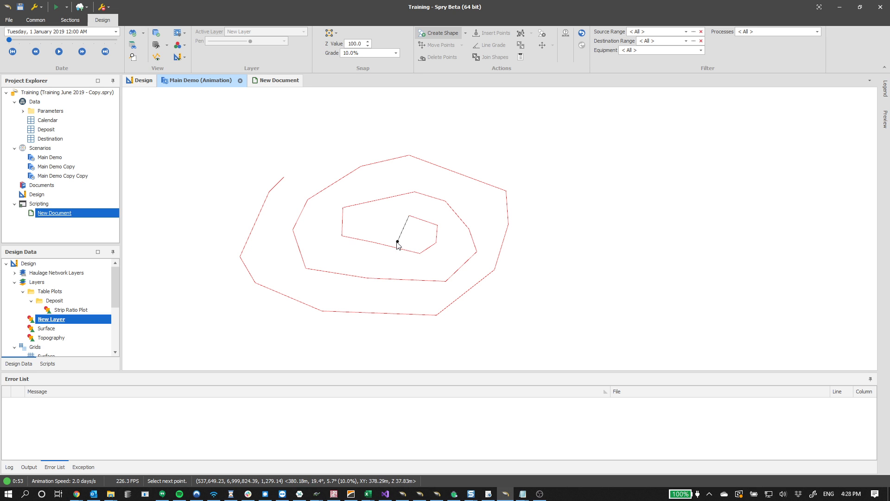
mouse_move(399, 241)
middle_mouse_down()
mouse_move(428, 189)
mouse_move(469, 203)
mouse_move(469, 235)
mouse_move(499, 249)
mouse_move(384, 263)
mouse_move(408, 245)
mouse_move(416, 262)
mouse_move(408, 247)
middle_mouse_up()
right_click(453, 243)
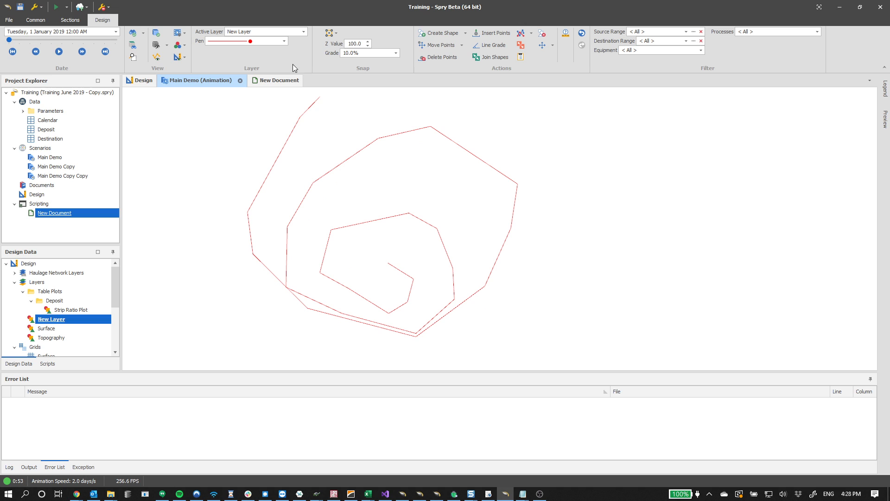
Zoom to the drawn spiral, then select and delete it
left_click(135, 57)
left_click(135, 57)
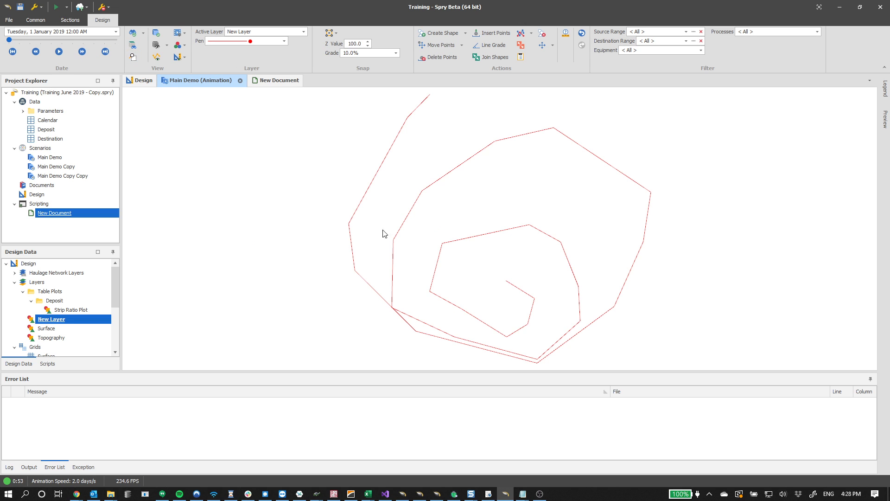
scroll(404, 246, "down", 3)
middle_click_drag(436, 253, 415, 230)
left_click_drag(539, 289, 476, 261)
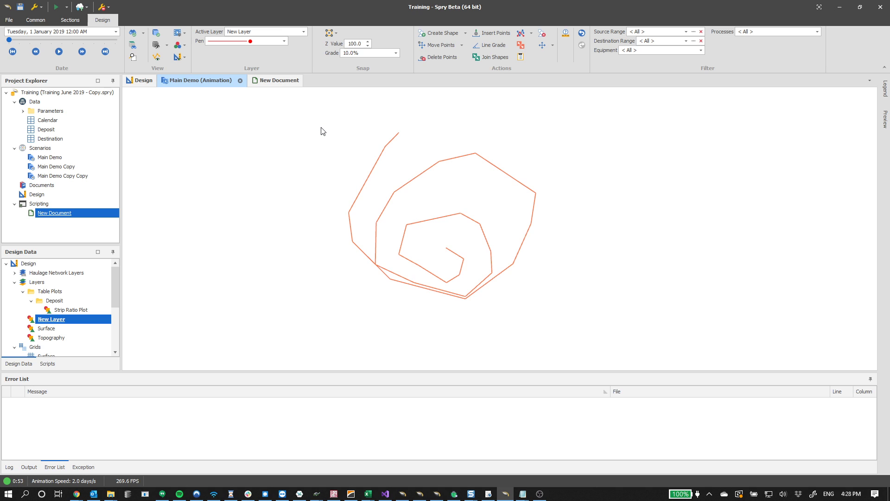
key("Delete")
Draw a new spiral polyline on New Layer with Create Shape, finishing at its centre
left_click(440, 33)
left_click(351, 189)
left_click(334, 197)
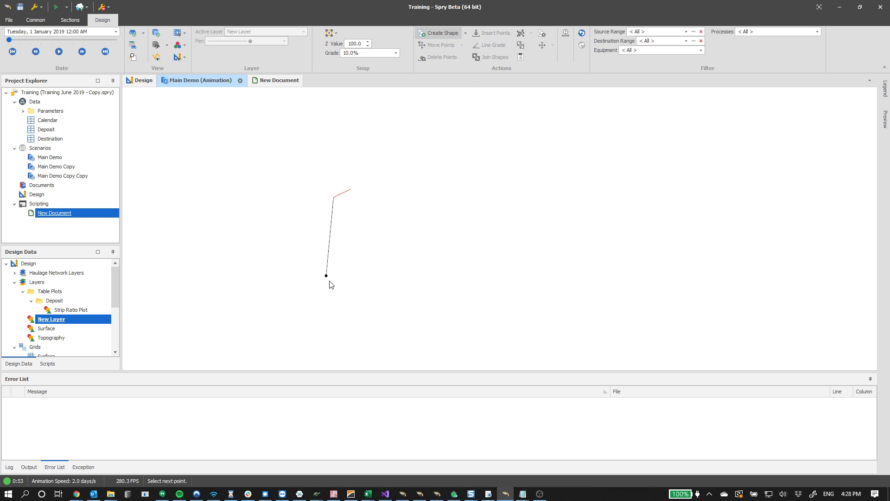
left_click(366, 303)
left_click(519, 288)
left_click(635, 226)
left_click(620, 166)
left_click(558, 147)
left_click(505, 144)
left_click(409, 199)
left_click(385, 237)
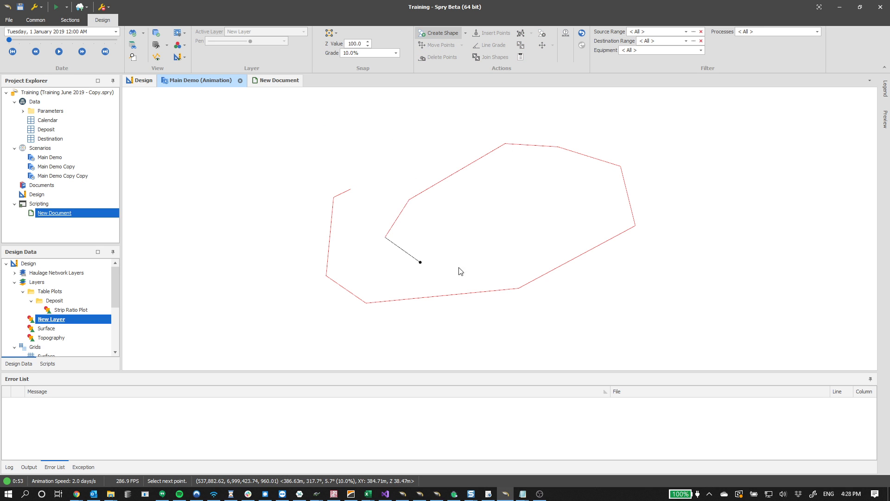
left_click(575, 207)
left_click(572, 193)
left_click(521, 188)
left_click(485, 192)
left_click(475, 213)
left_click(486, 239)
left_click(512, 233)
double_click(516, 230)
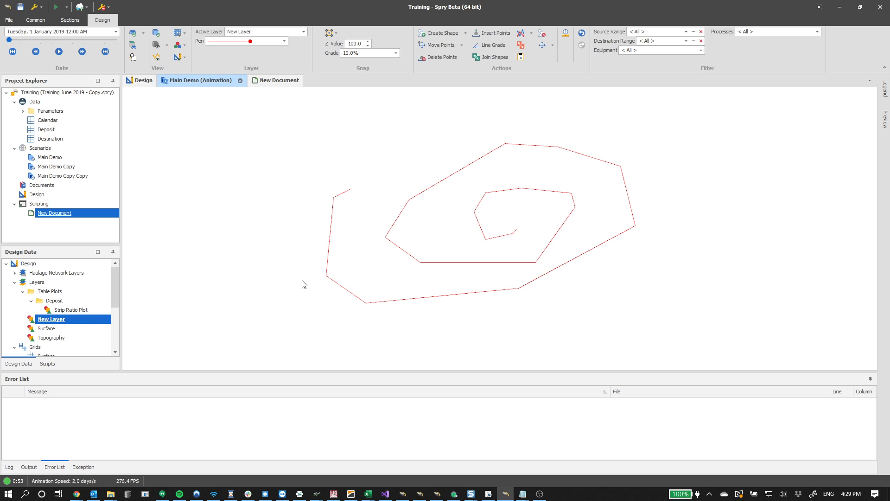
Run the Triangulate Layer script on New Layer and add its triangulation to the view
right_click(63, 327)
left_click(88, 399)
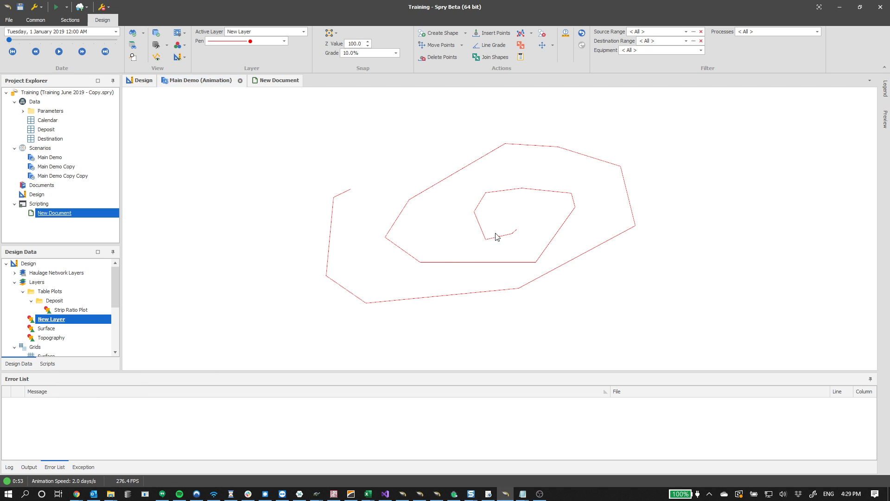
scroll(53, 339, "down", 4)
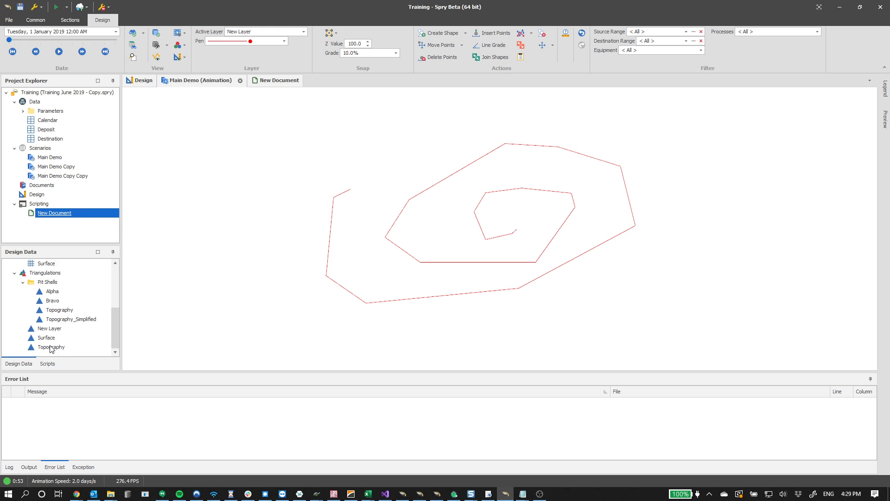
left_click_drag(52, 332, 279, 183)
scroll(72, 309, "up", 4)
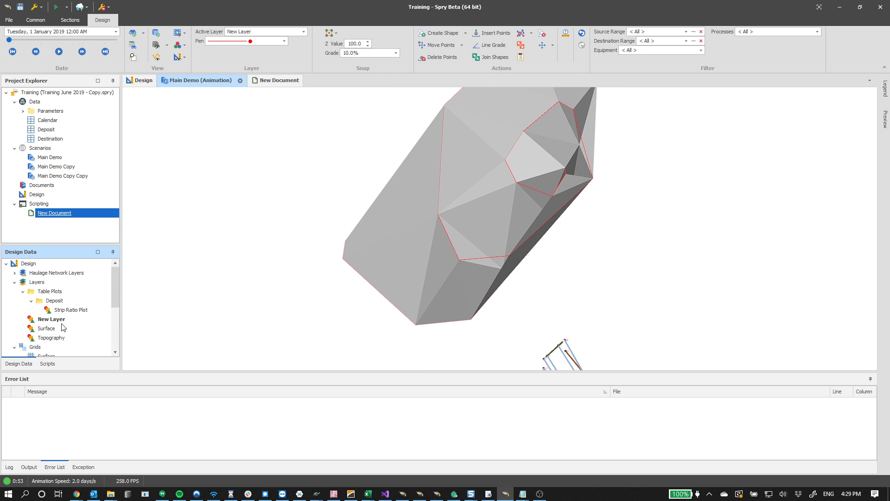
Make New Layer active and draw another spiral polyline beside the triangulated surface
left_click(64, 320)
double_click(64, 319)
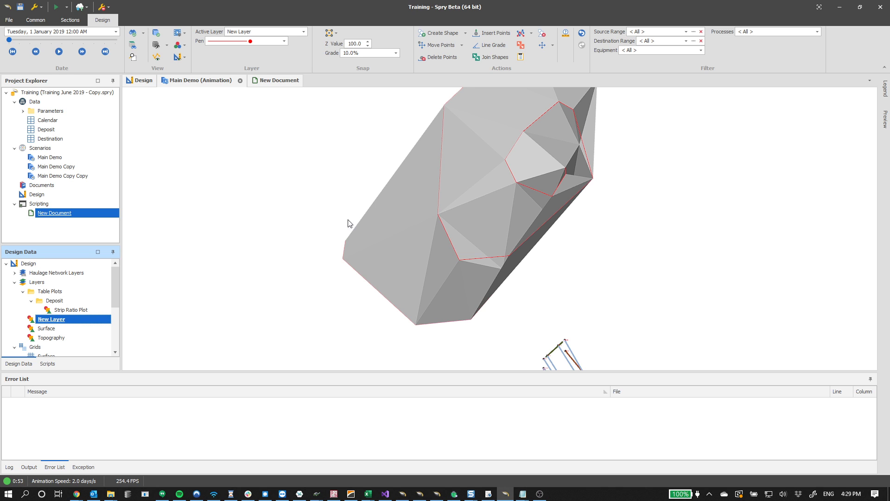
middle_click_drag(421, 217, 416, 229)
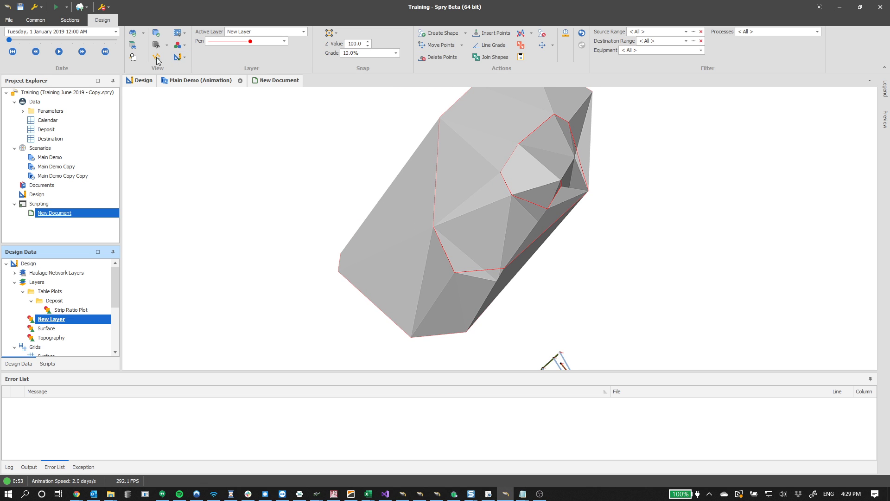
left_click(134, 48)
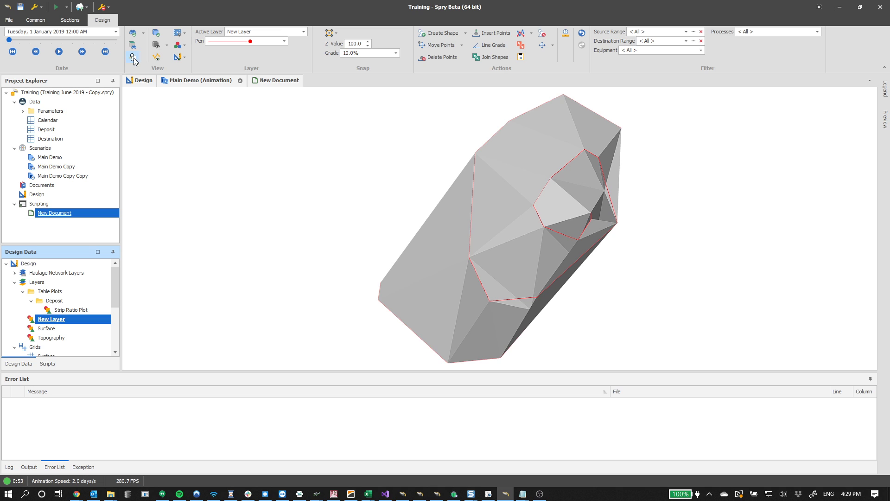
left_click(399, 123)
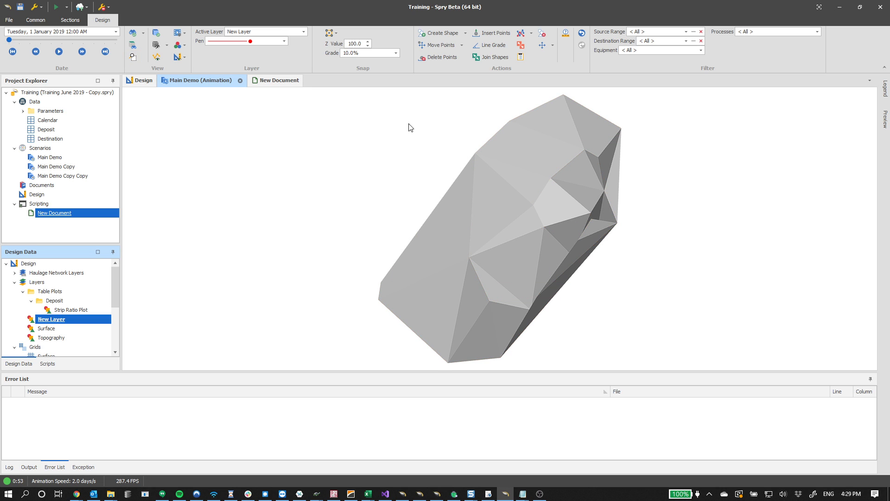
left_click(423, 34)
left_click(262, 114)
left_click(180, 198)
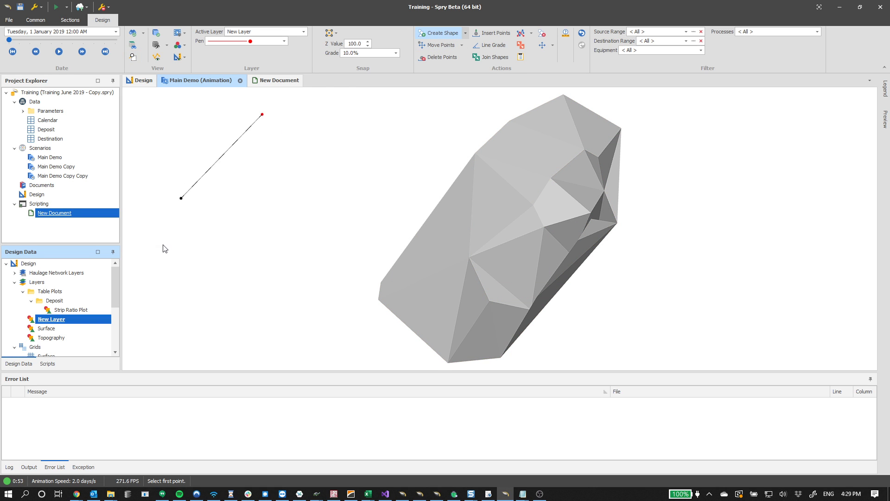
left_click(164, 263)
left_click(197, 310)
left_click(298, 289)
left_click(357, 241)
left_click(377, 186)
left_click(362, 157)
left_click(337, 140)
left_click(260, 164)
left_click(211, 214)
left_click(212, 247)
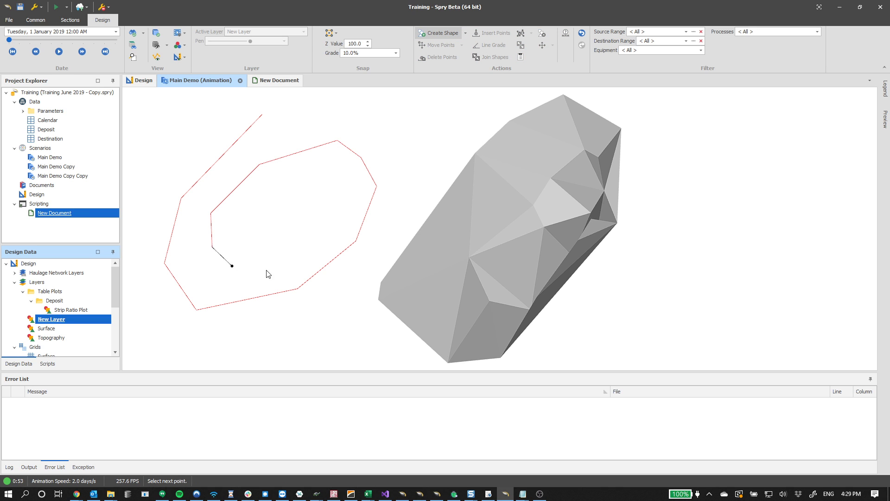
left_click(303, 257)
left_click(333, 222)
left_click(283, 199)
right_click(277, 226)
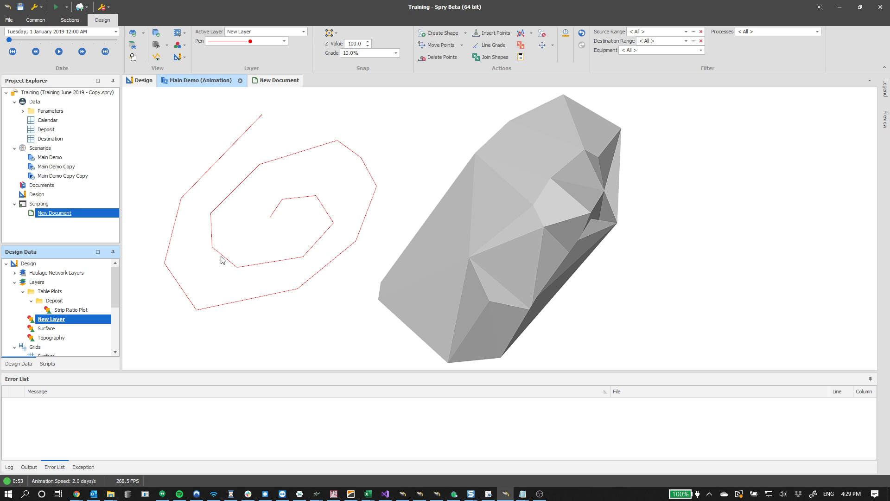
Run the Triangulate Layer script on New Layer again to rebuild its triangulation
right_click(74, 321)
left_click(118, 394)
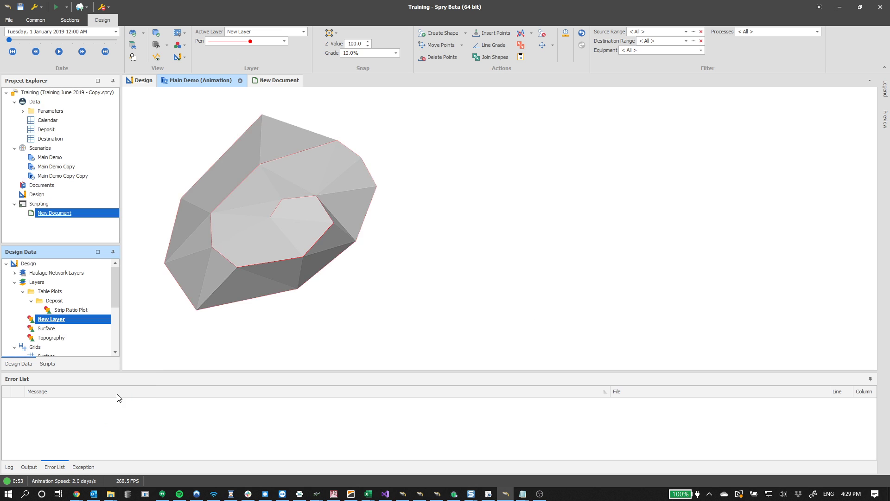
mouse_move(269, 240)
middle_mouse_down()
mouse_move(235, 167)
mouse_move(259, 97)
mouse_move(283, 235)
middle_mouse_up()
middle_click_drag(327, 241, 401, 221)
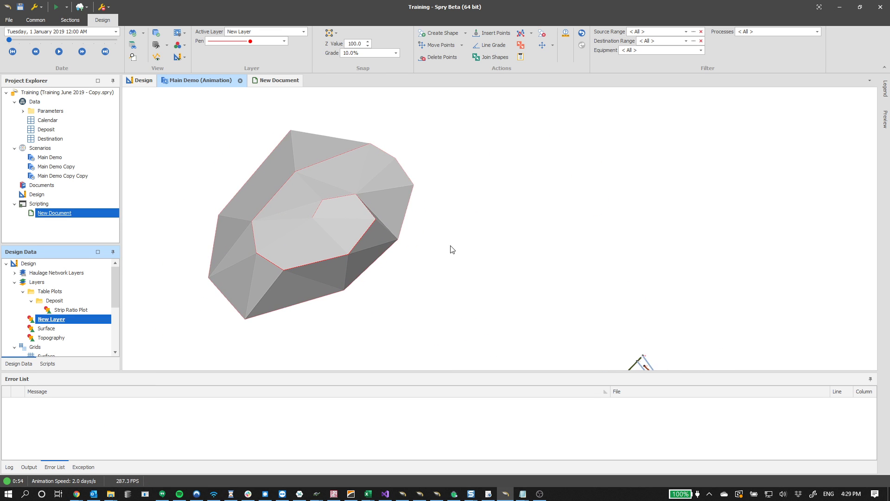
middle_click_drag(333, 266, 321, 251)
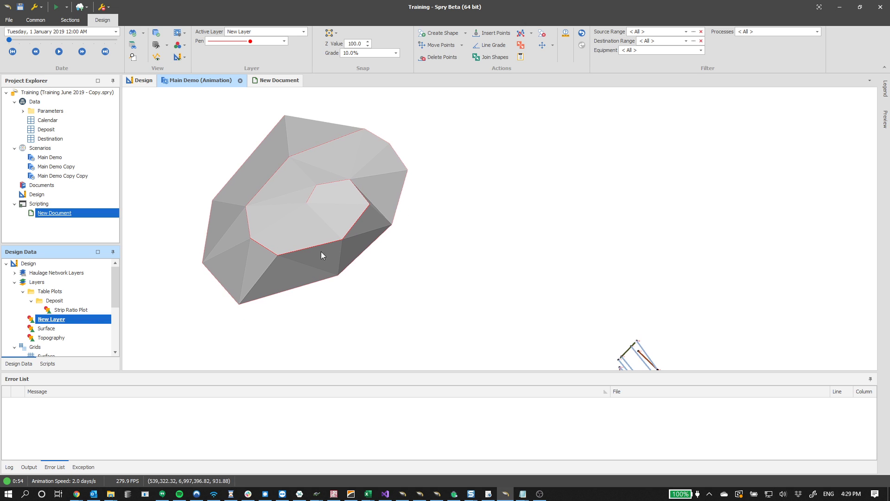
Add another new layer under Layers and make it the active layer
right_click(64, 292)
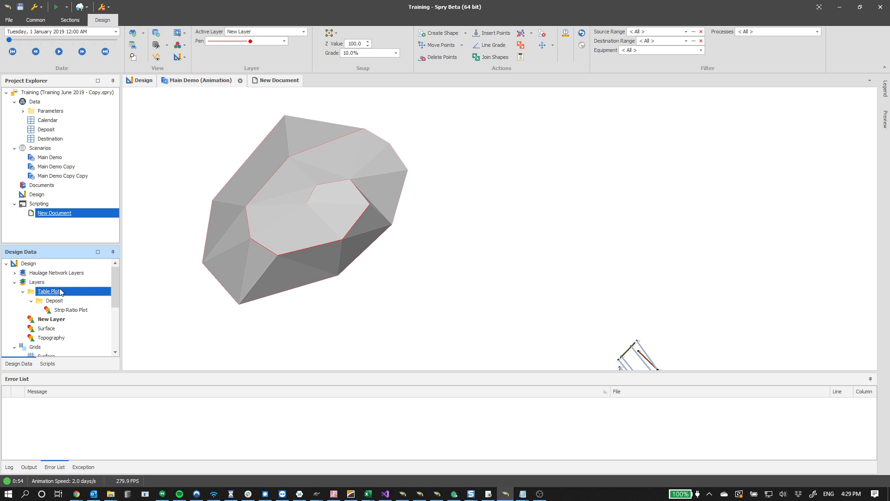
mouse_move(88, 291)
left_click(135, 293)
key("Return")
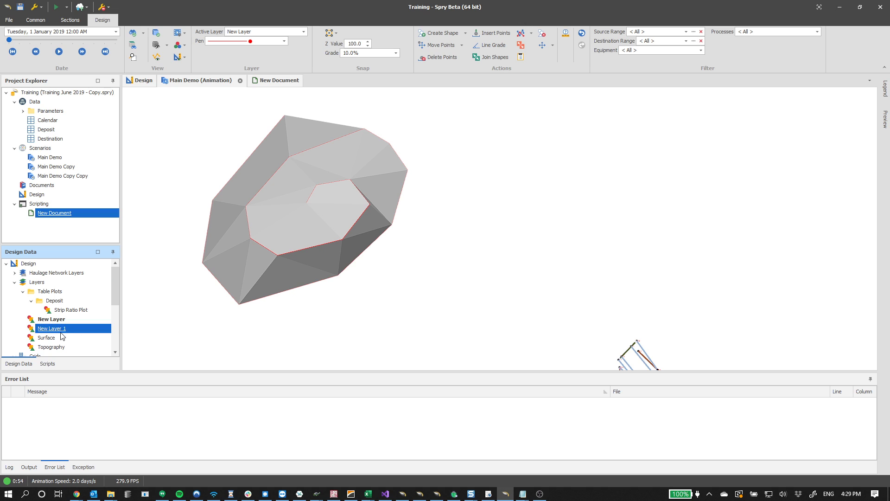
double_click(60, 329)
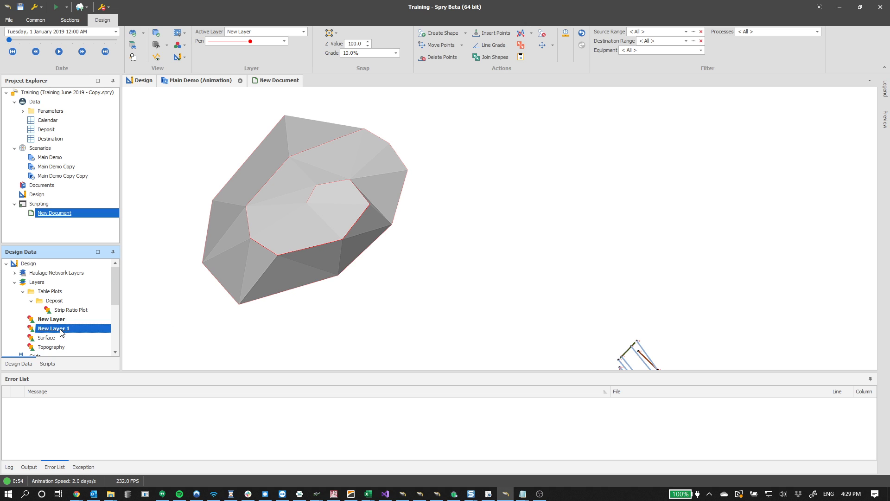
Draw another spiral polyline with Create Shape to the right of the triangulated surface
left_click(434, 32)
left_click(552, 139)
left_click(497, 207)
left_click(495, 279)
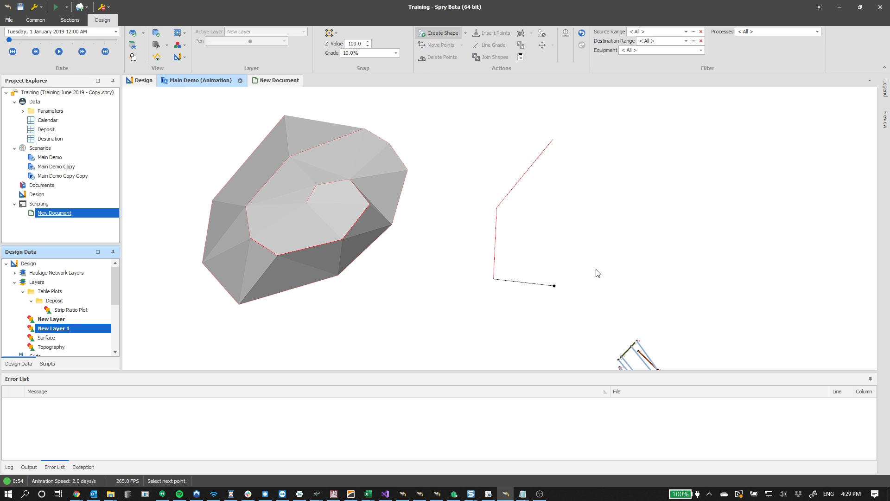
left_click(624, 253)
left_click(695, 197)
left_click(677, 142)
left_click(643, 131)
left_click(588, 156)
left_click(549, 184)
left_click(547, 200)
left_click(722, 276)
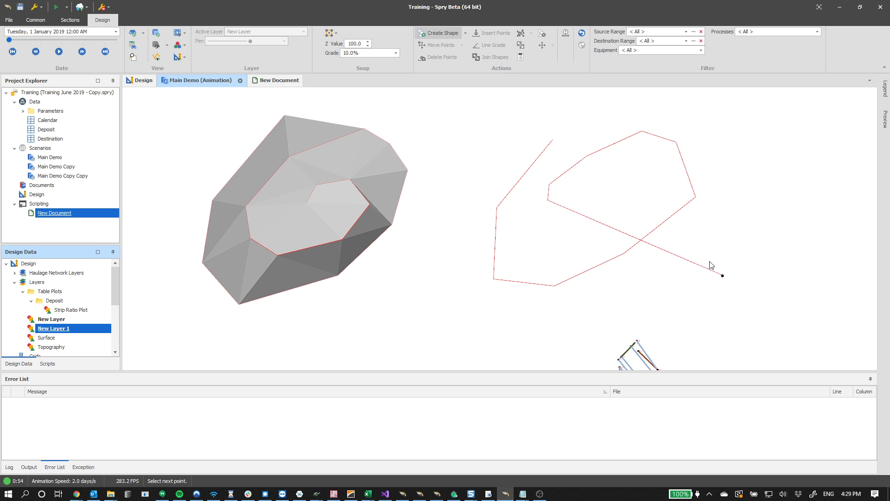
left_click(650, 185)
key("Escape")
key("Escape")
mouse_move(678, 218)
middle_mouse_down()
mouse_move(694, 141)
mouse_move(684, 221)
middle_mouse_up()
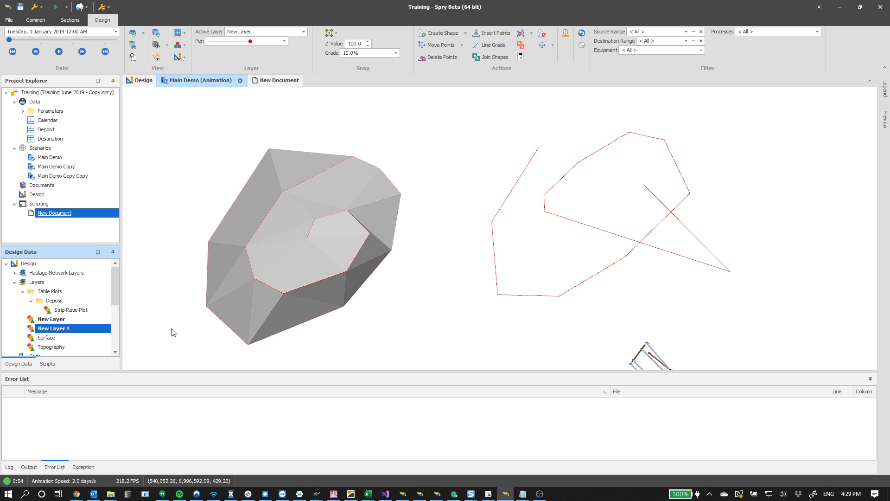
Run the Triangulate Layer script on New Layer 1 and hide New Layer's triangulated surface
right_click(77, 328)
left_click(119, 403)
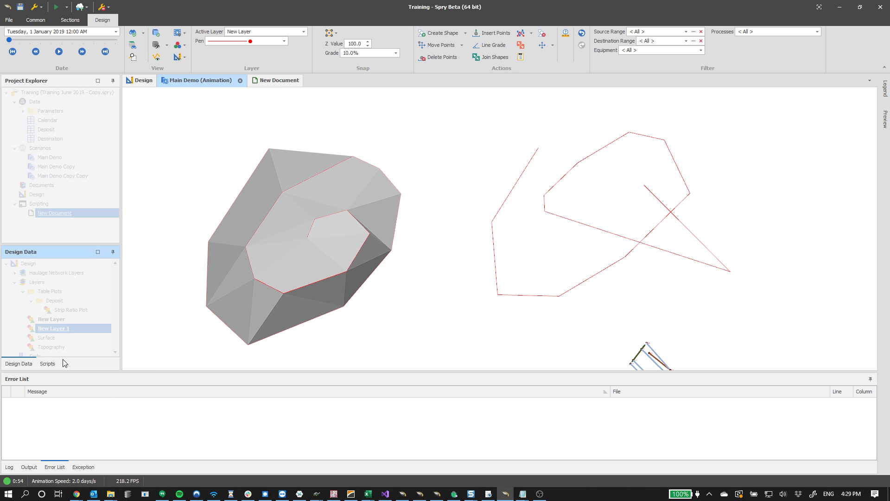
left_click(65, 328)
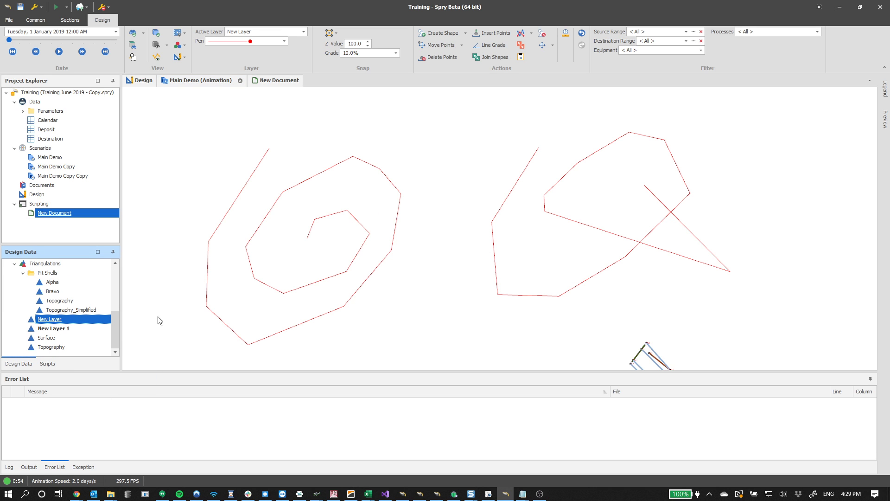
middle_click_drag(555, 244, 473, 246)
scroll(82, 314, "up", 6)
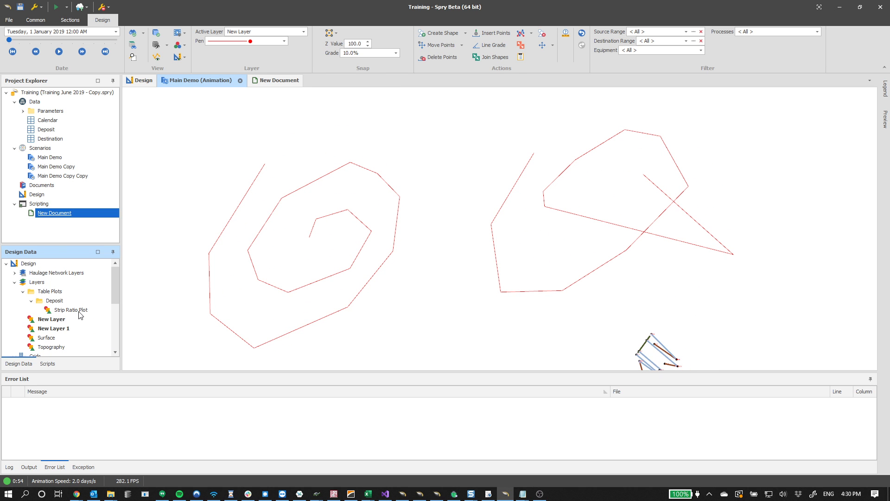
left_click(57, 329)
left_click(68, 322)
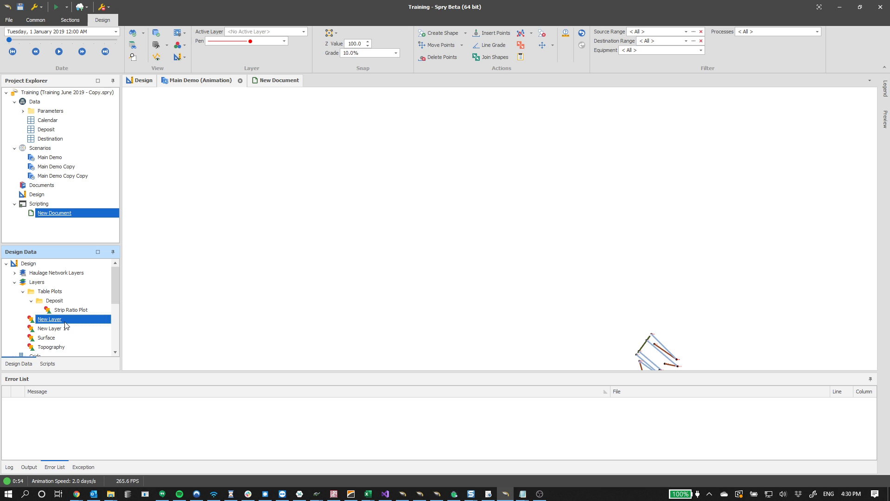
left_click(68, 328)
left_click(67, 323)
left_click(68, 328)
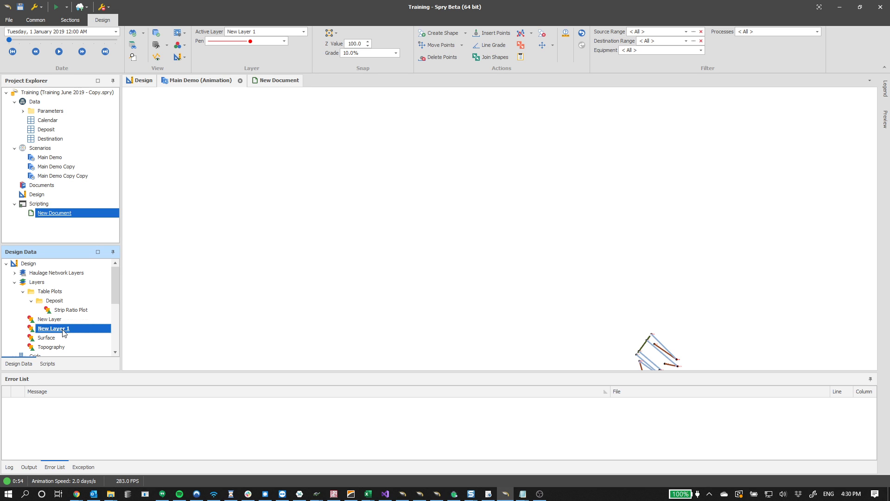
double_click(66, 320)
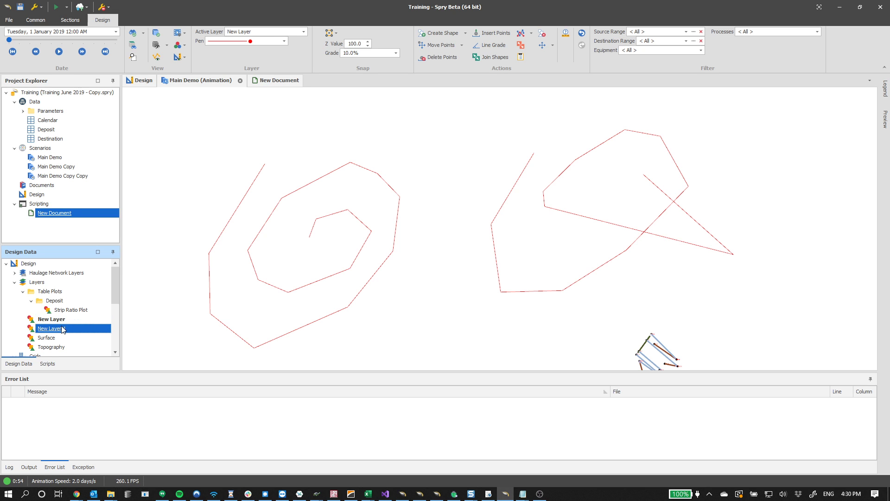
Move the second spiral polyline to New Layer 1
right_click(634, 231)
left_click(659, 253)
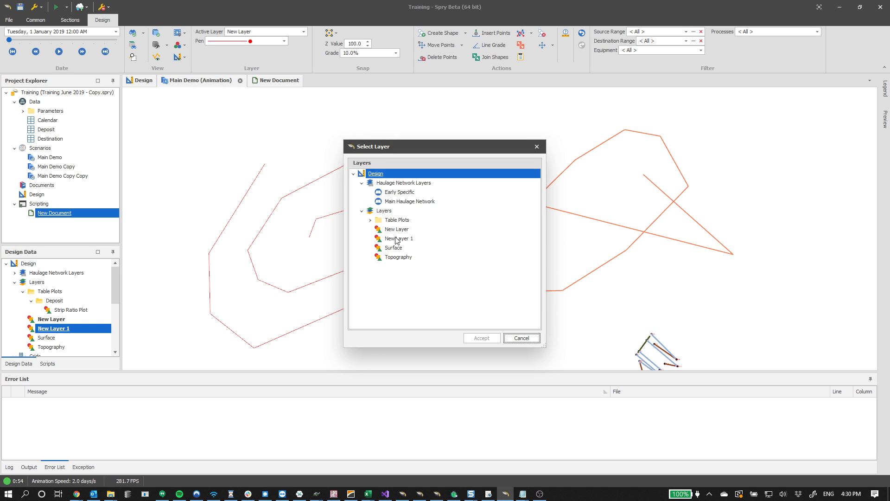
left_click(396, 239)
left_click(482, 338)
Hide New Layer and run the Triangulate Layer script on New Layer 1
left_click(47, 320)
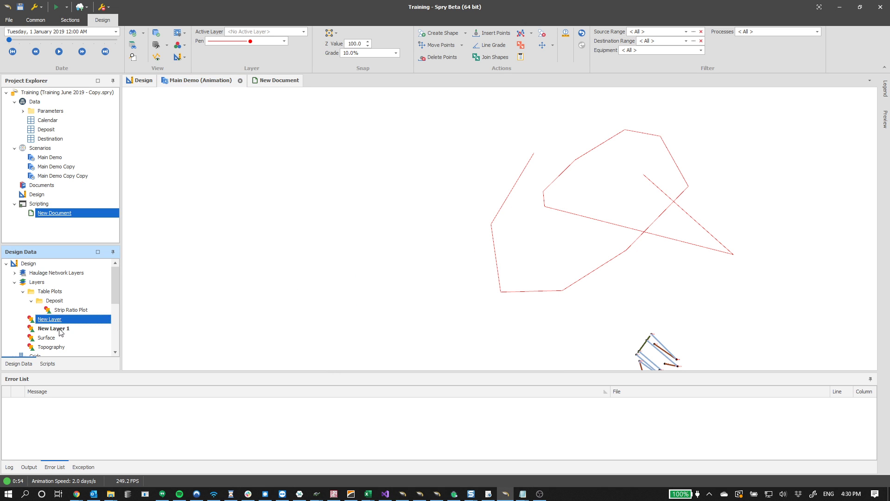
right_click(60, 332)
left_click(95, 406)
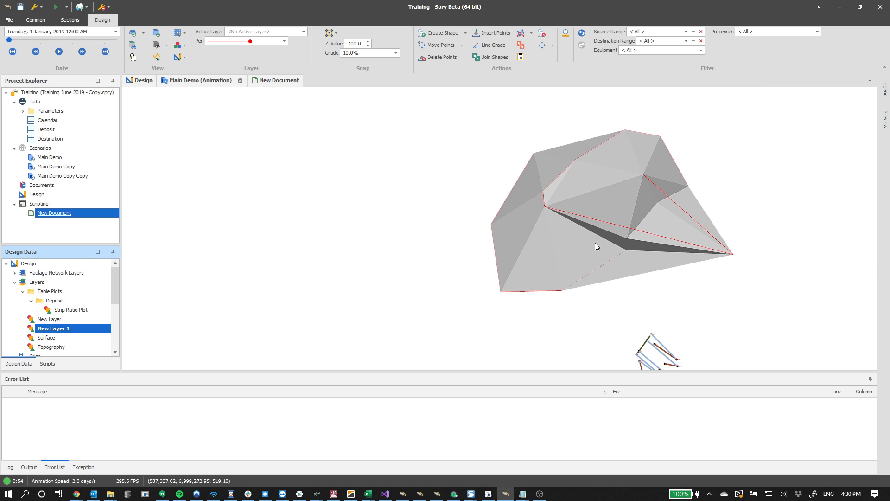
Inspect the New Layer 1 triangulated surface up close
scroll(595, 242, "up", 4)
middle_click_drag(588, 238, 520, 243)
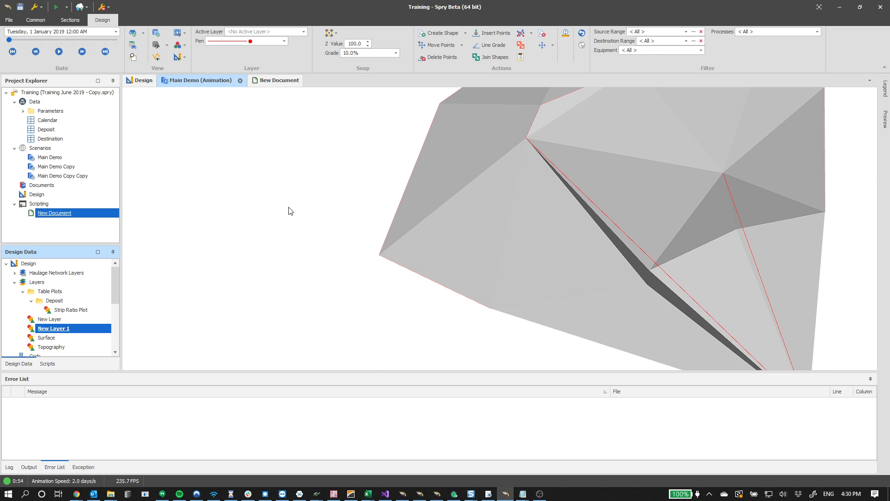
middle_click_drag(321, 196, 476, 163)
middle_click_drag(427, 192, 387, 226)
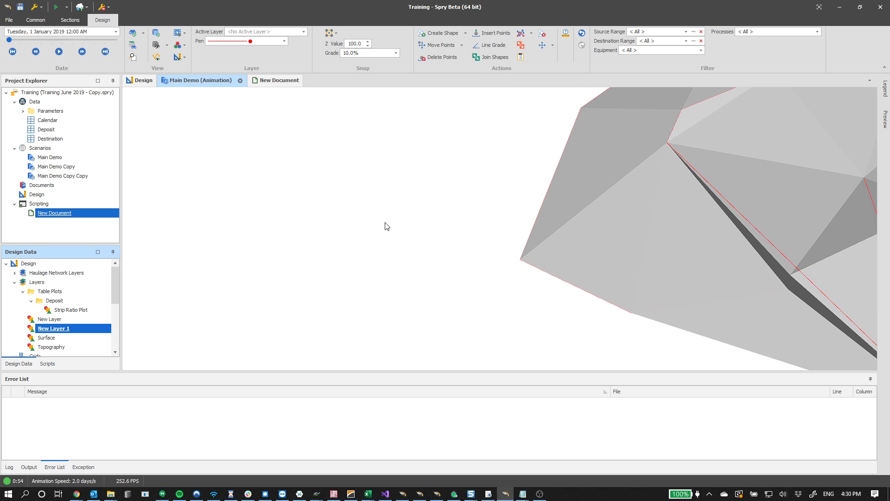
scroll(60, 329, "down", 3)
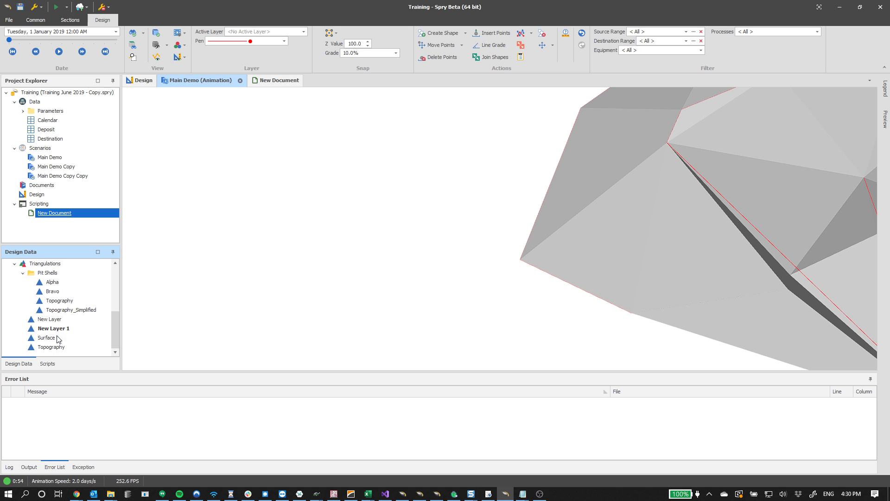
scroll(191, 299, "down", 3)
scroll(68, 307, "up", 2)
left_click(53, 300)
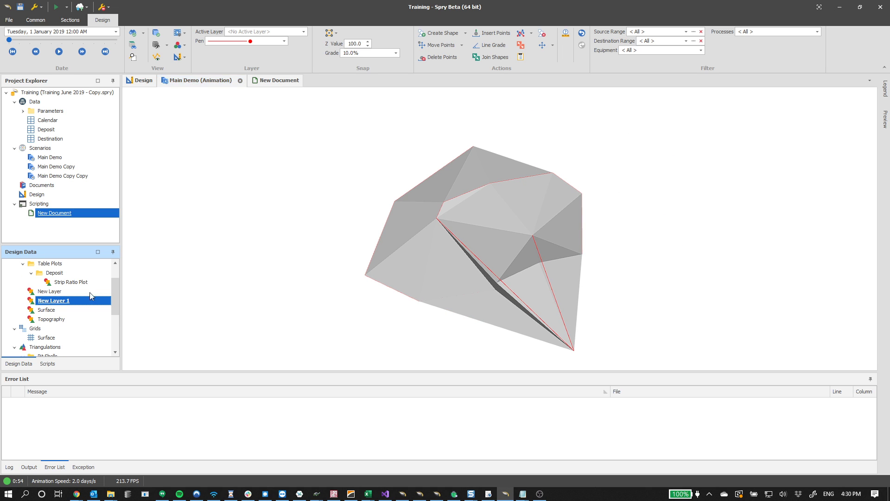
middle_click_drag(329, 227, 414, 219)
left_click(441, 34)
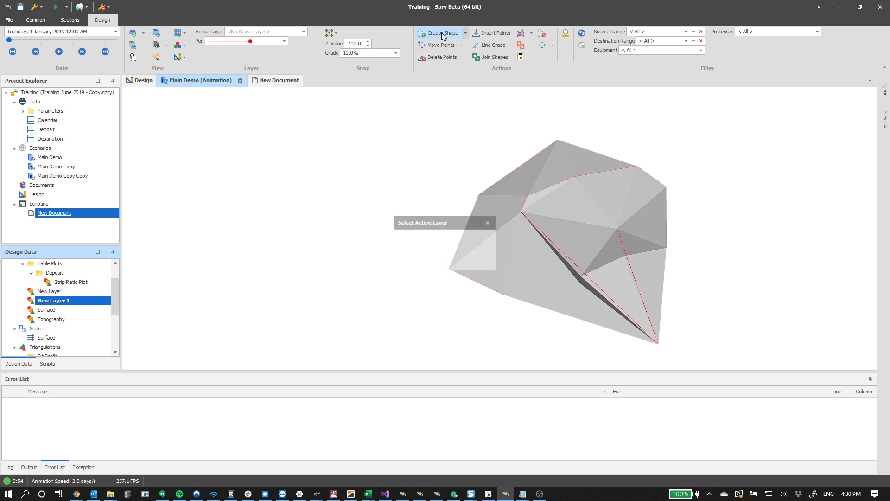
left_click(453, 270)
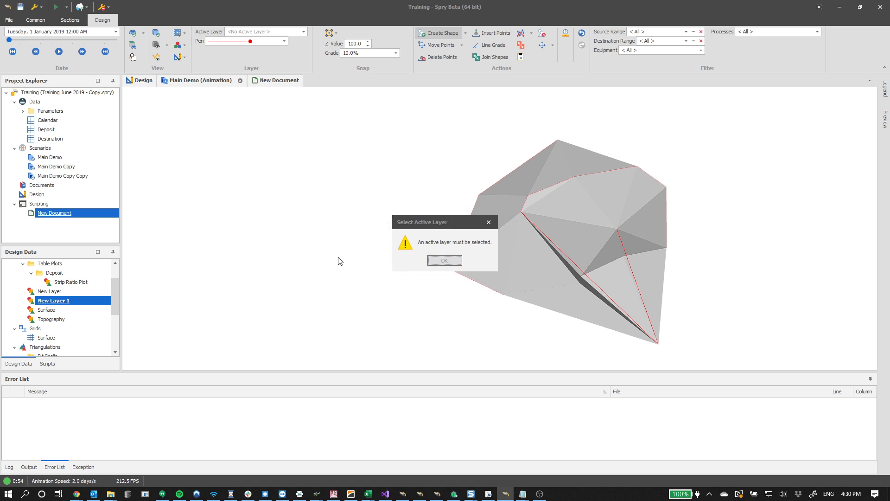
Make New Layer active and delete its original spiral polyline
double_click(51, 291)
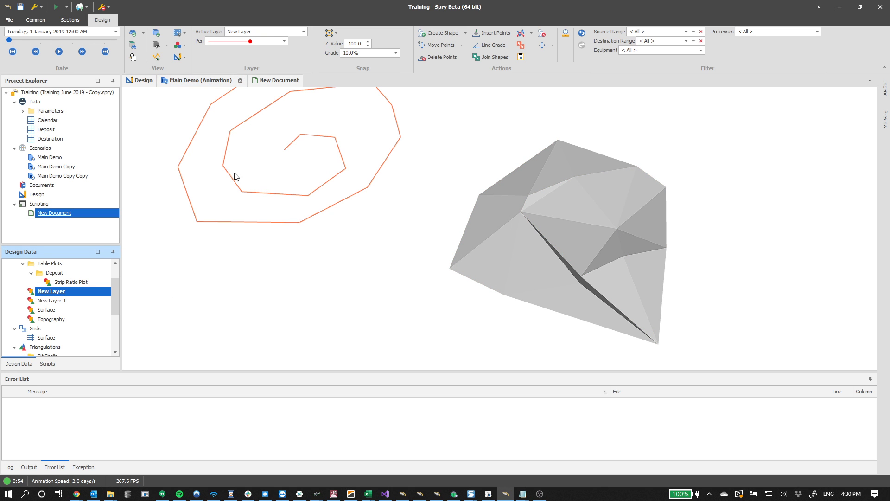
left_click_drag(372, 245, 277, 163)
key("Delete")
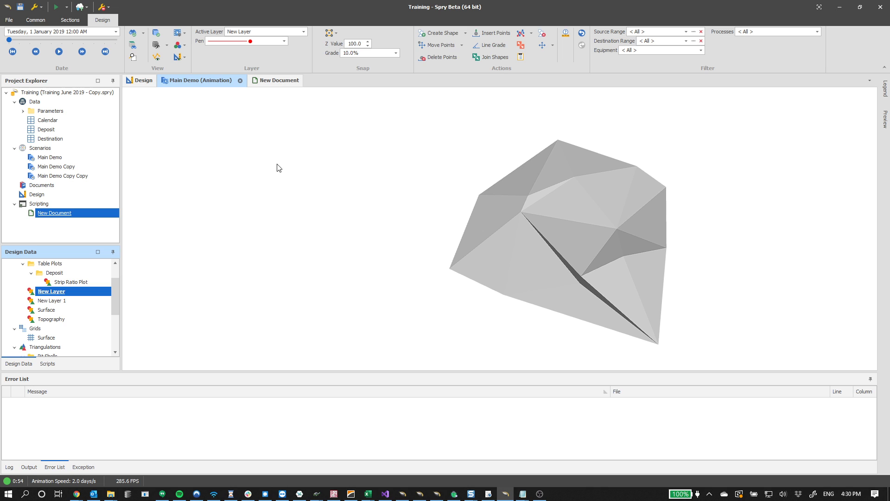
Draw a new double-looped spiral polyline on New Layer beside the New Layer 1 surface
left_click(432, 33)
left_click(246, 179)
left_click(221, 226)
left_click(219, 279)
left_click(269, 297)
left_click(373, 251)
left_click(376, 193)
left_click(354, 159)
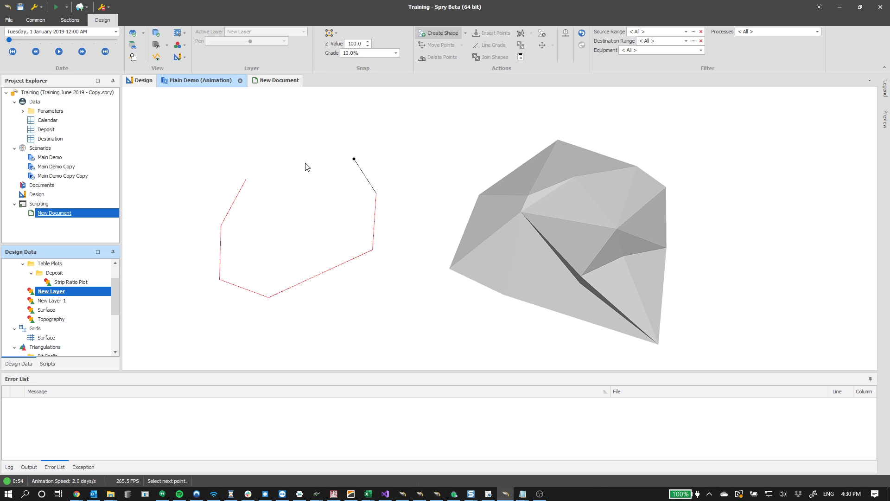
left_click(296, 170)
left_click(259, 213)
left_click(256, 252)
left_click(281, 264)
left_click(303, 254)
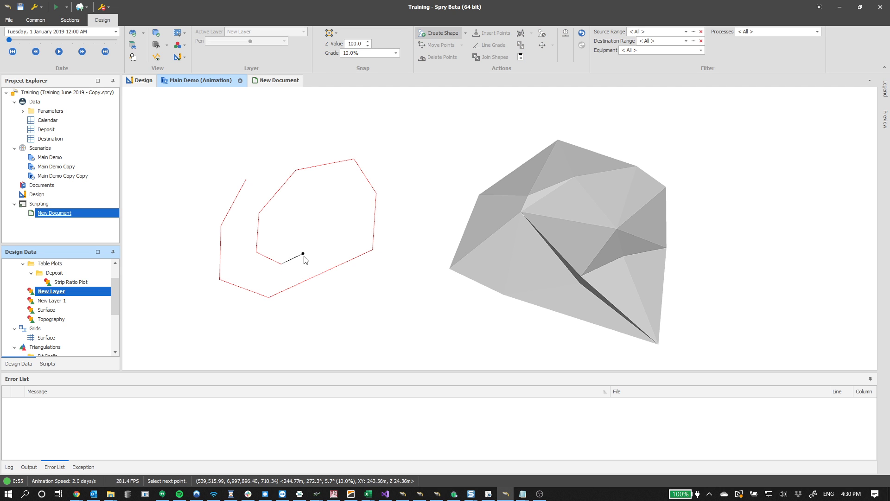
left_click(279, 275)
left_click(248, 273)
left_click(233, 257)
left_click(235, 229)
left_click(266, 169)
left_click(305, 144)
left_click(367, 128)
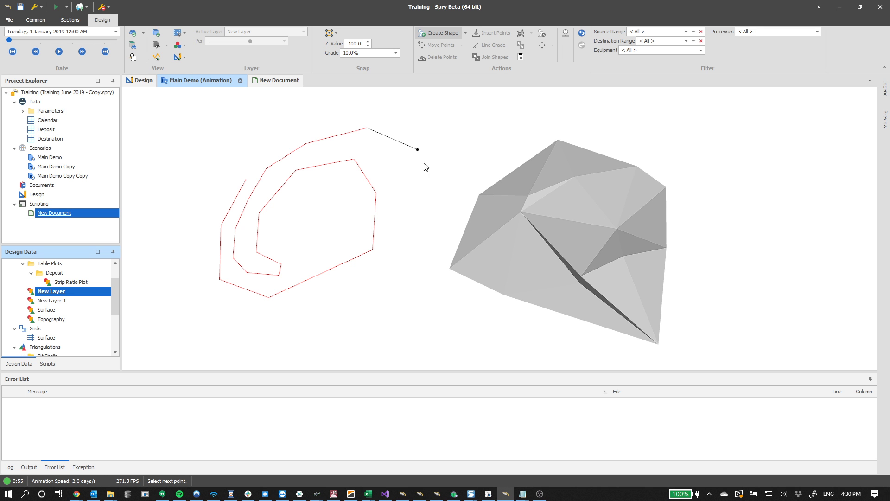
middle_click_drag(330, 321, 356, 281)
key("Escape")
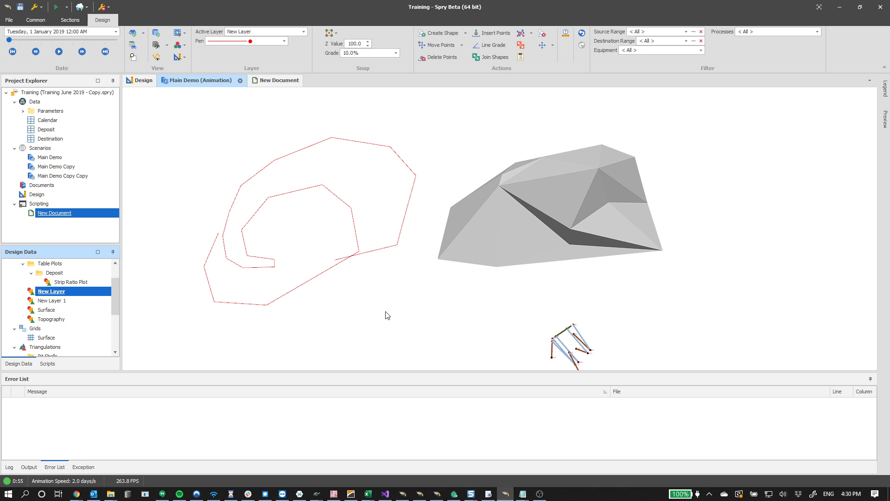
Run the Triangulate Layer script on New Layer again and hide New Layer 1's triangulation
middle_click_drag(391, 255, 366, 274)
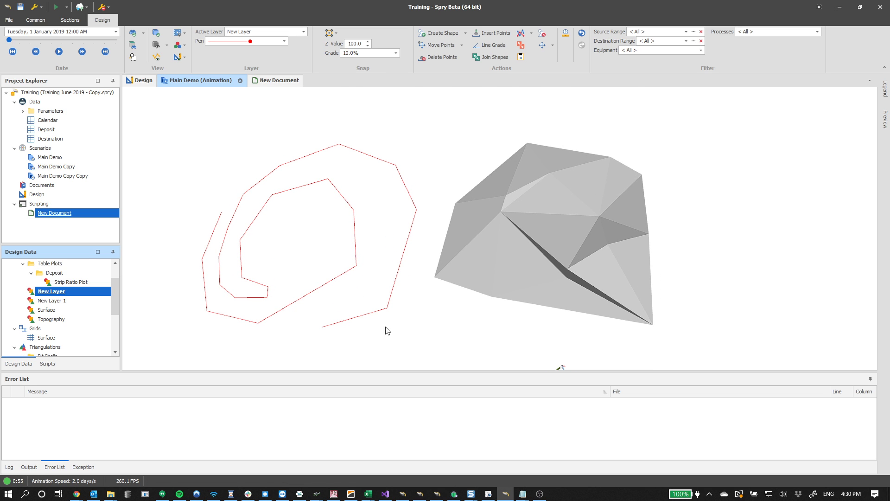
right_click(47, 293)
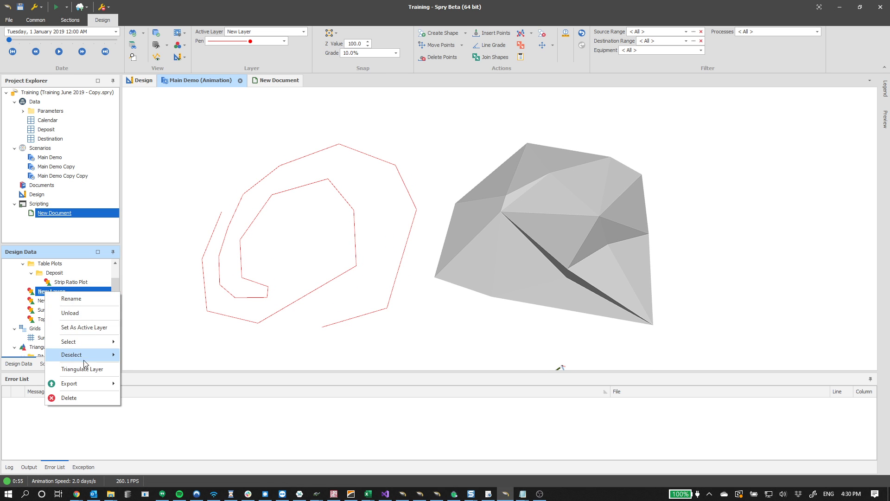
left_click(74, 353)
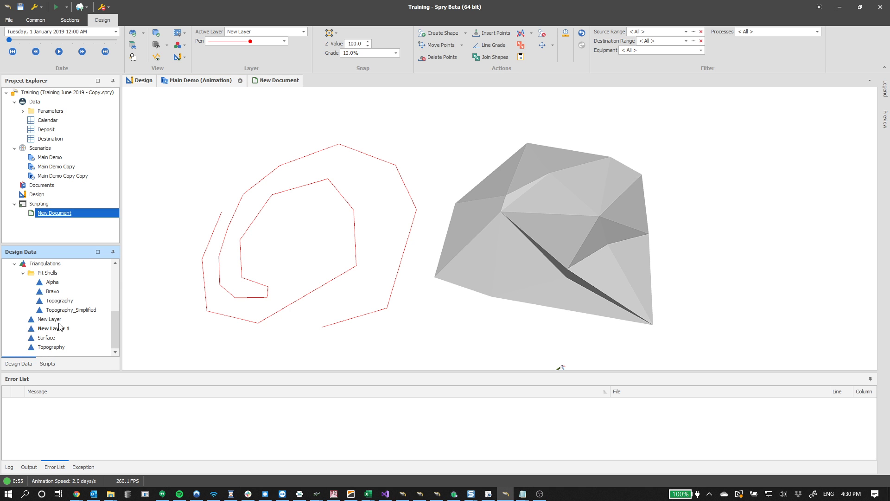
left_click(51, 329)
middle_click_drag(271, 234, 297, 251)
scroll(342, 243, "down", 3)
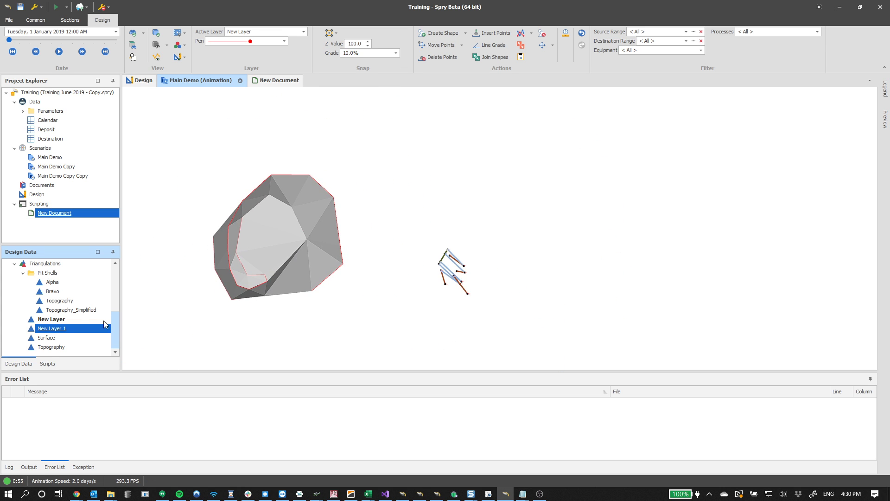
Hide New Layer's triangulation so only its spiral polyline shows
left_click(63, 319)
scroll(68, 310, "up", 3)
left_click(70, 292)
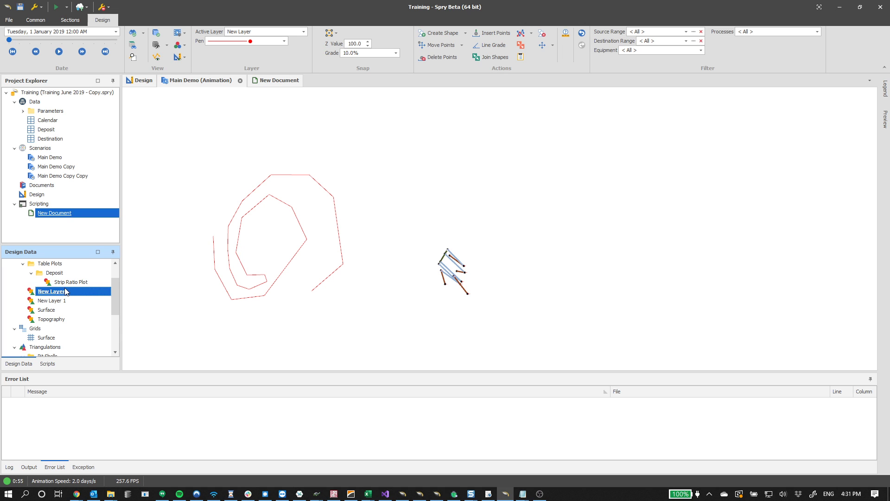
scroll(66, 292, "up", 1)
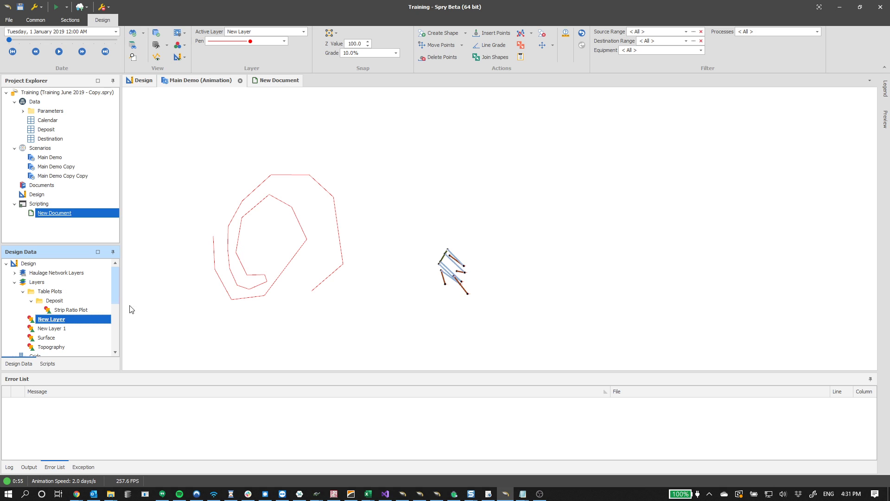